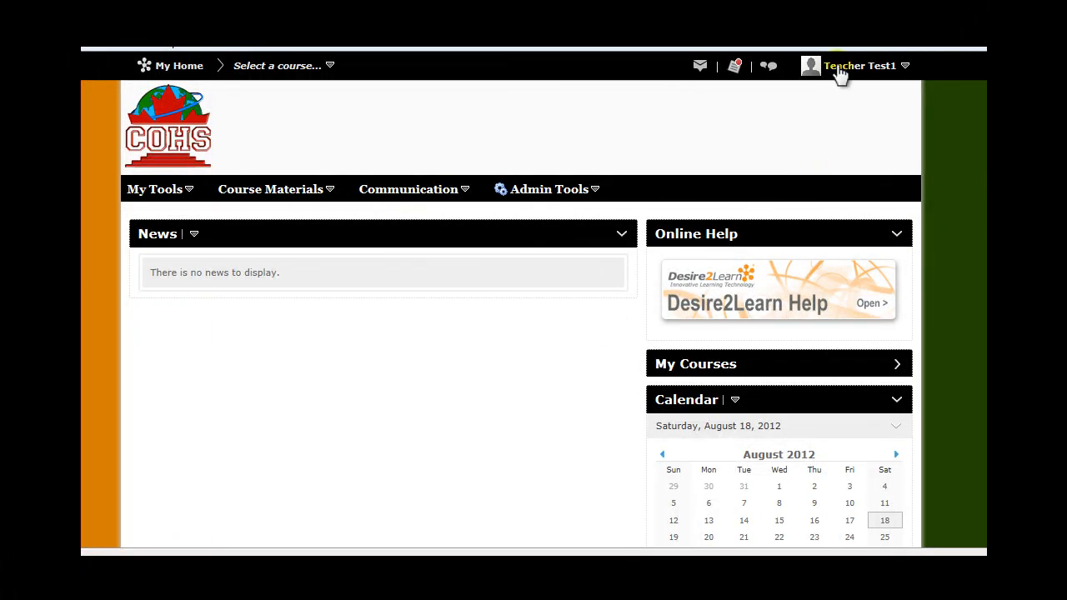
click(904, 68)
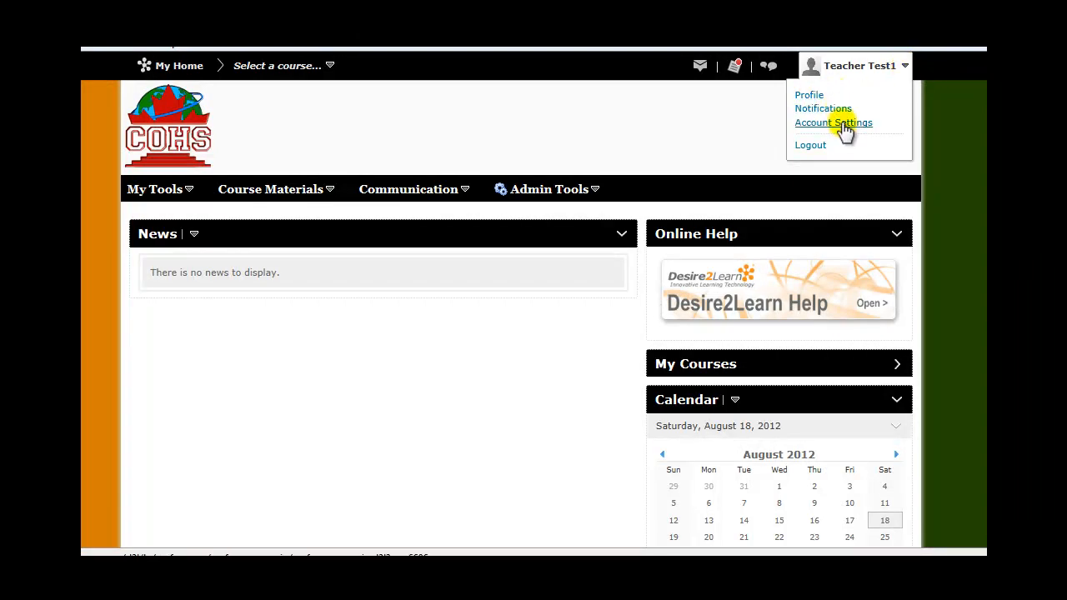
click(691, 125)
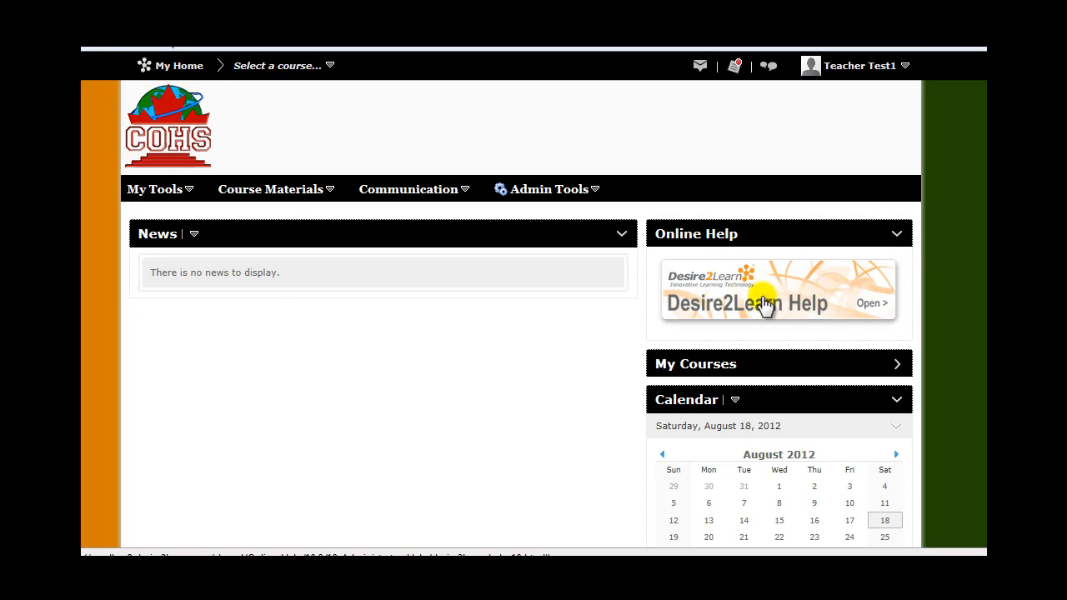
- Open the Desire2Learn online help and read the About News topic in the Learning Environment section
click(871, 307)
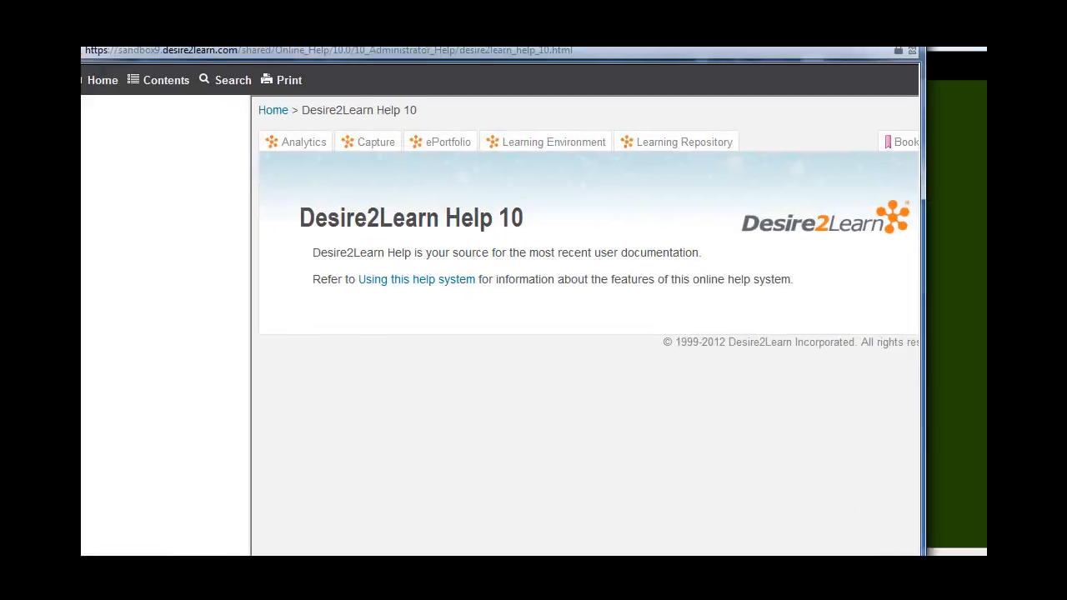
drag(412, 26, 433, 46)
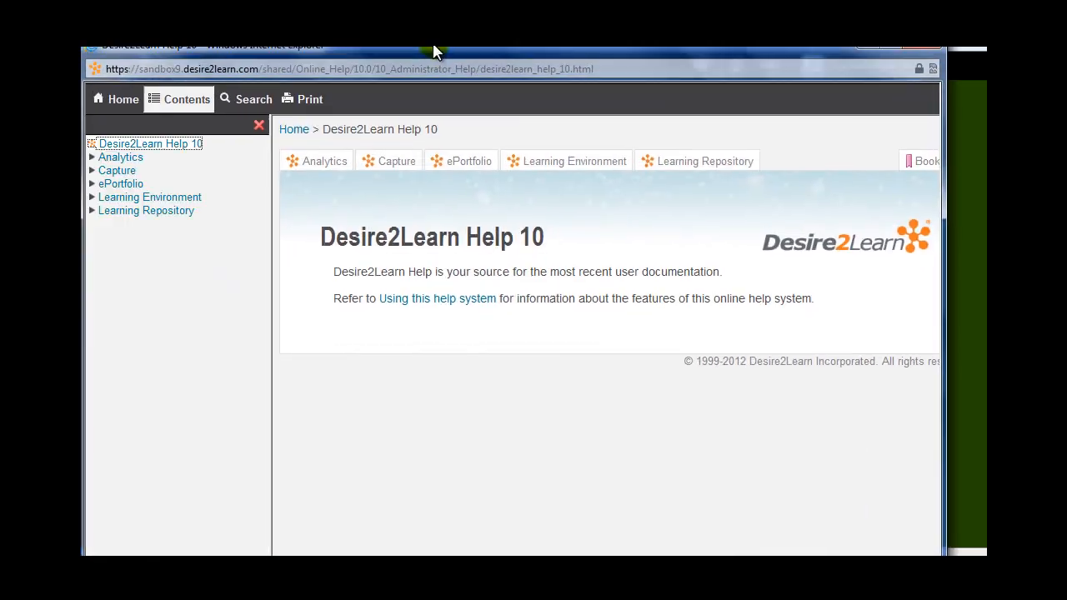
click(173, 201)
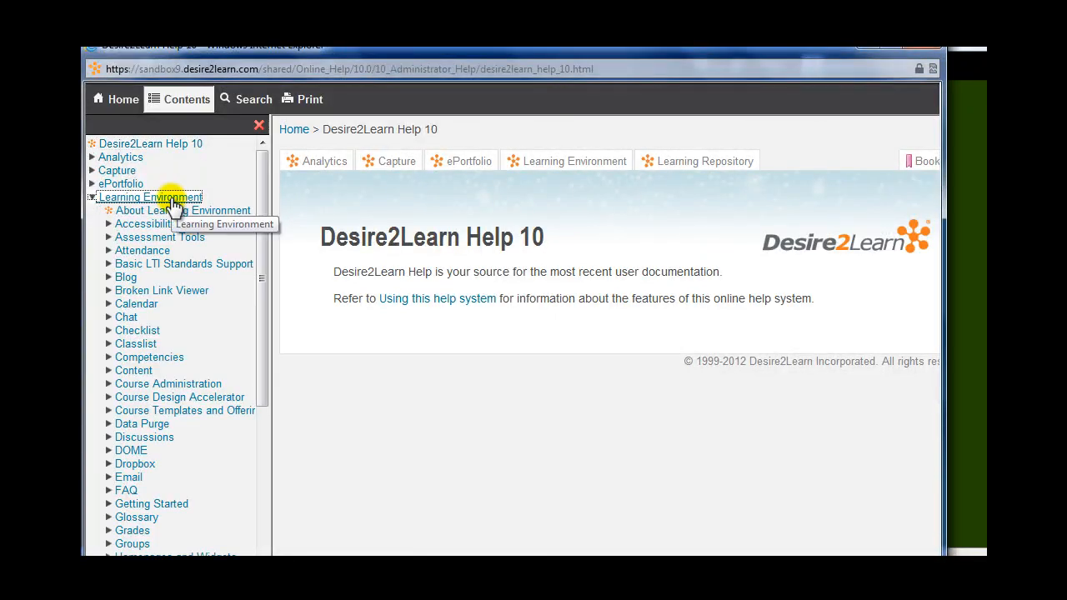
drag(262, 280, 108, 443)
click(131, 404)
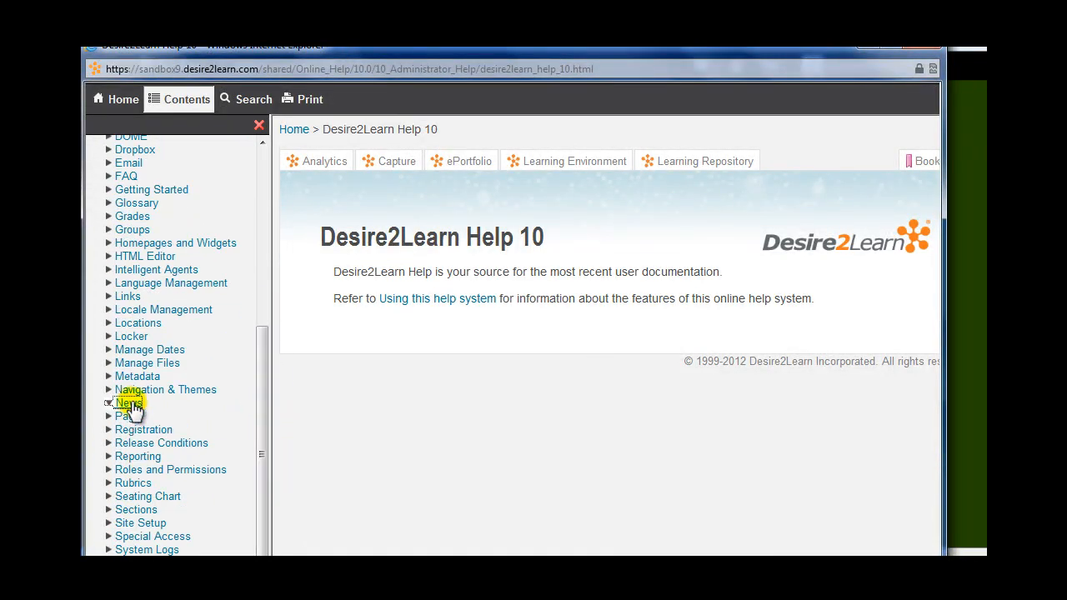
click(158, 415)
scroll(565, 240, down, 3)
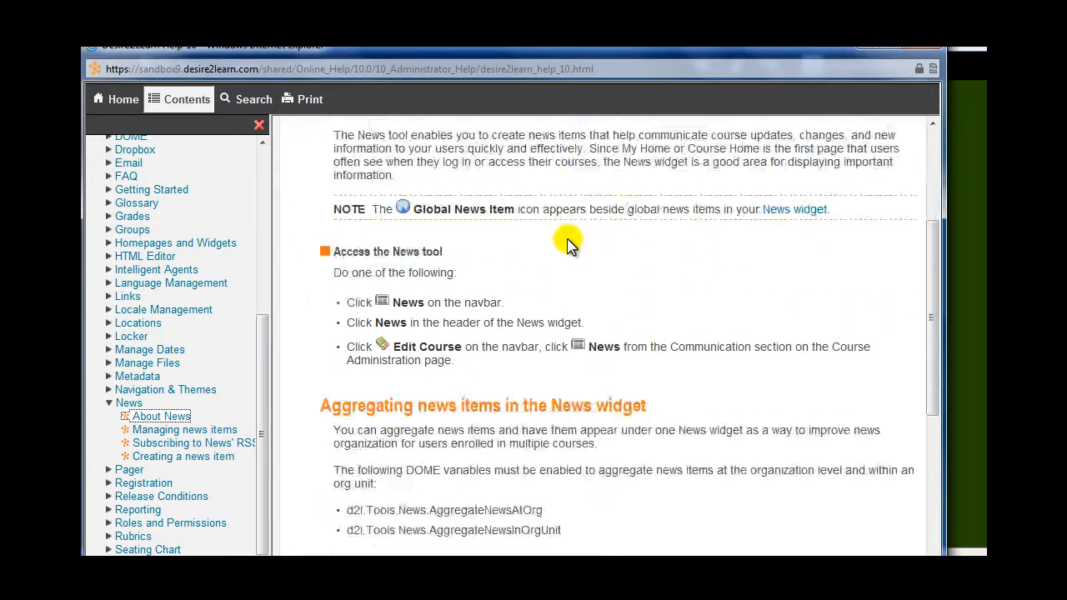
scroll(642, 269, down, 1)
scroll(642, 269, down, 3)
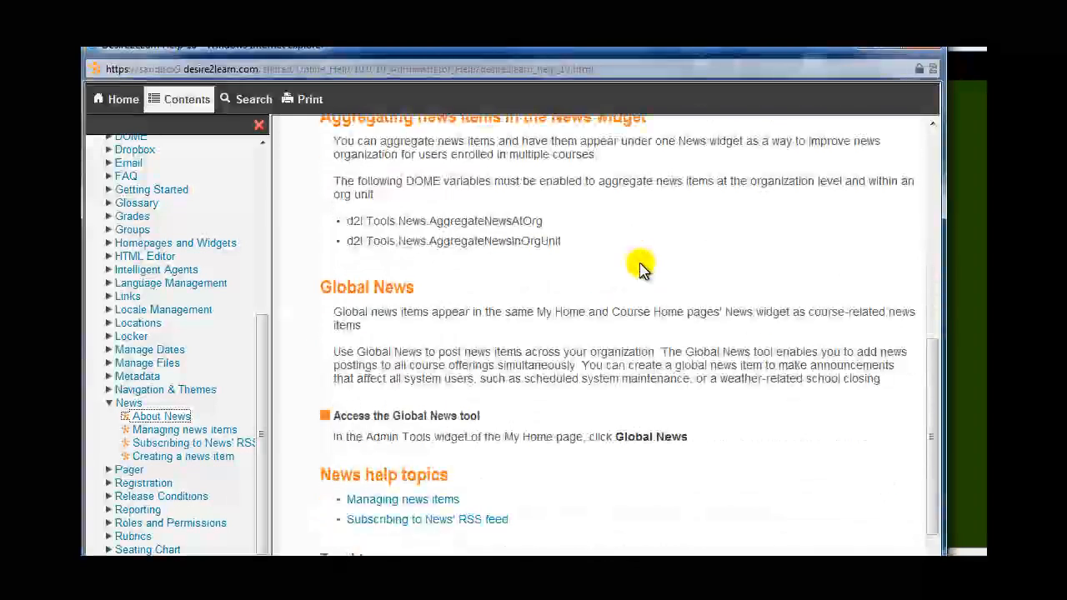
- Read the help topics Managing news items and Creating a news item, and close the help window
click(221, 430)
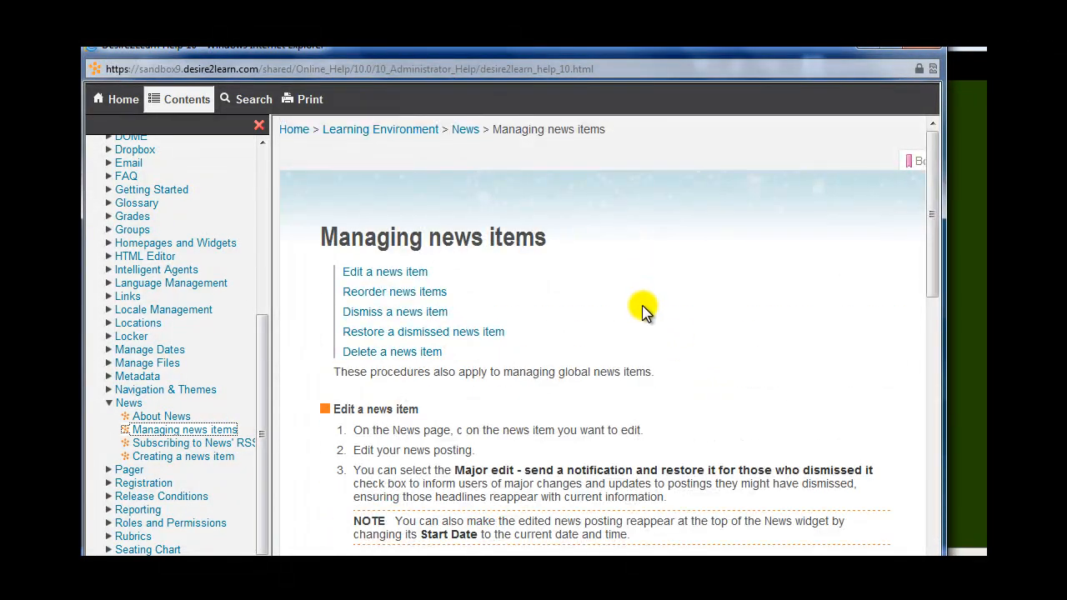
scroll(644, 309, down, 3)
scroll(644, 309, down, 4)
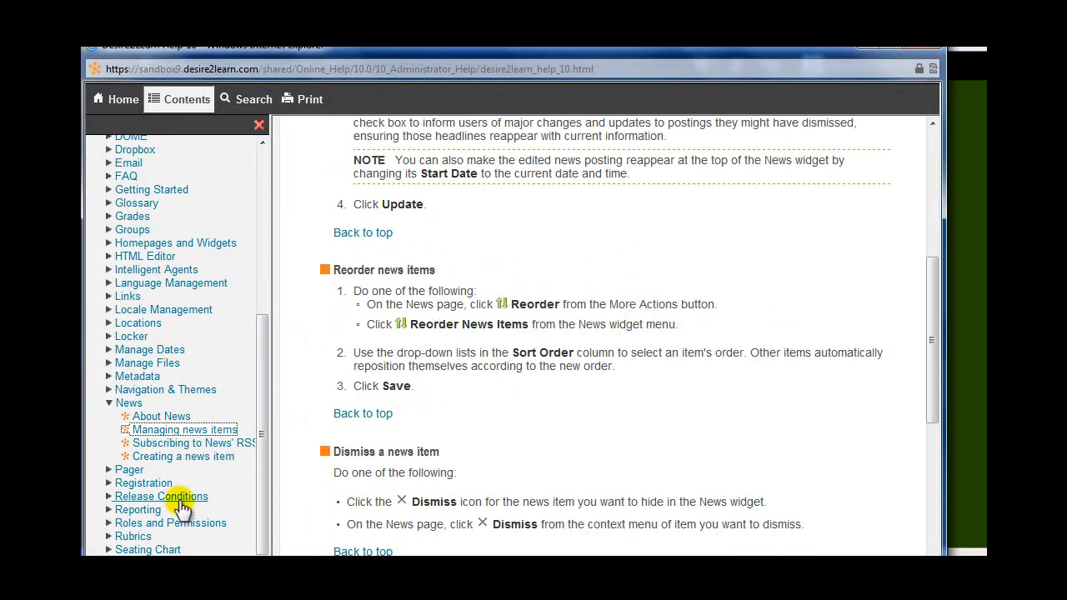
click(185, 457)
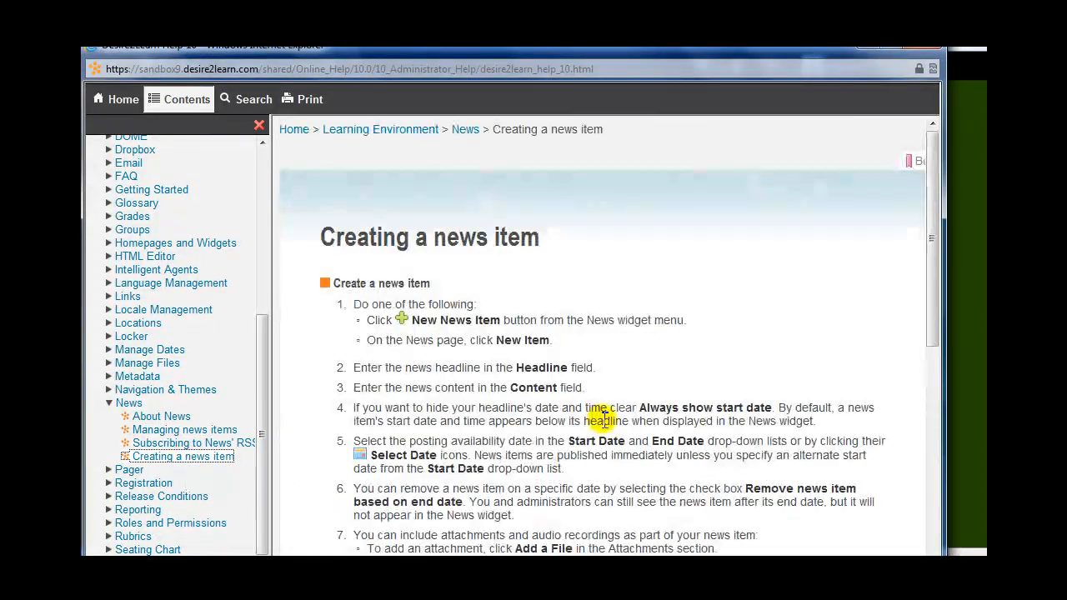
scroll(540, 379, down, 3)
scroll(540, 379, down, 6)
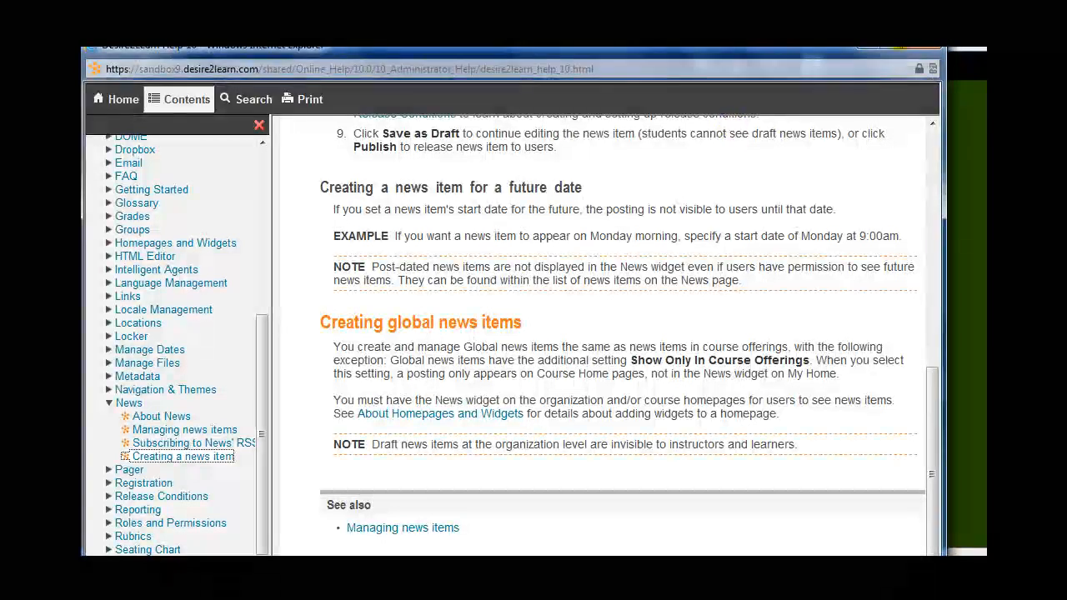
click(913, 50)
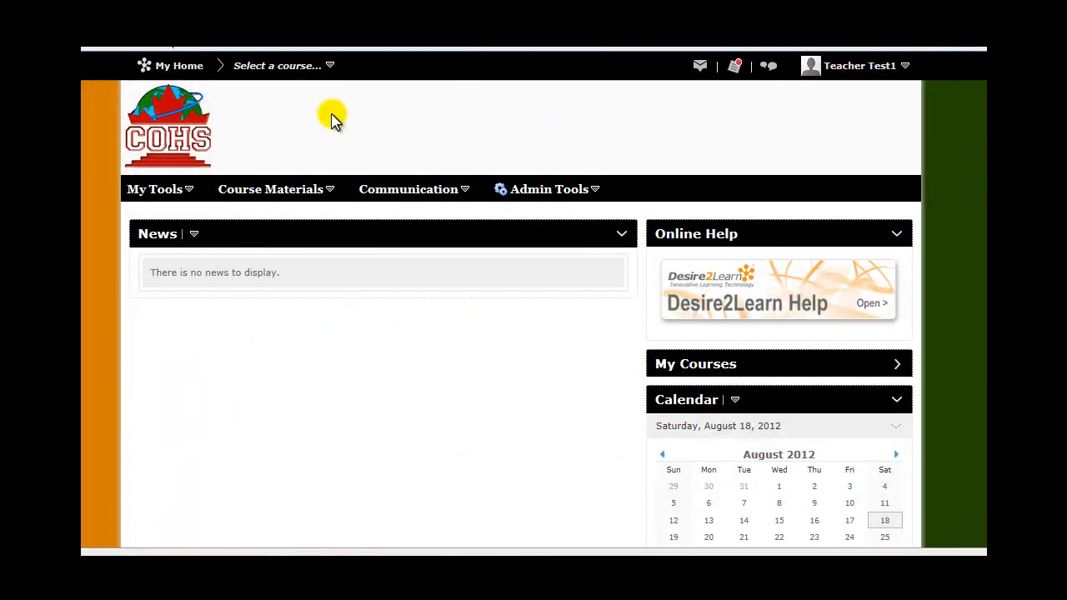
- Open the Science 10 - SNC2D1 course and go to the list of homepages in its course administration
click(289, 69)
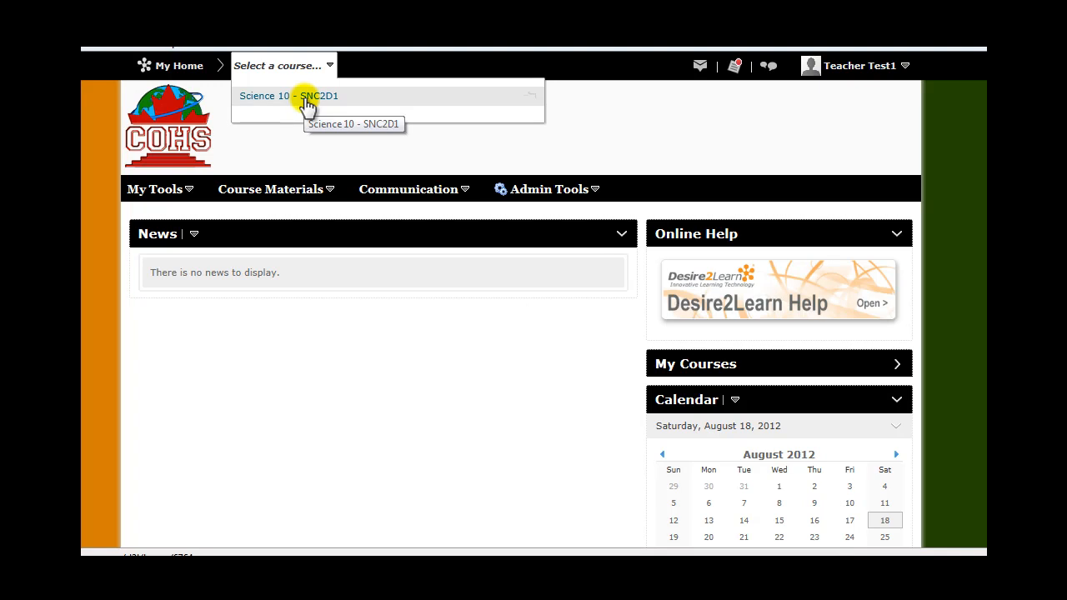
click(306, 99)
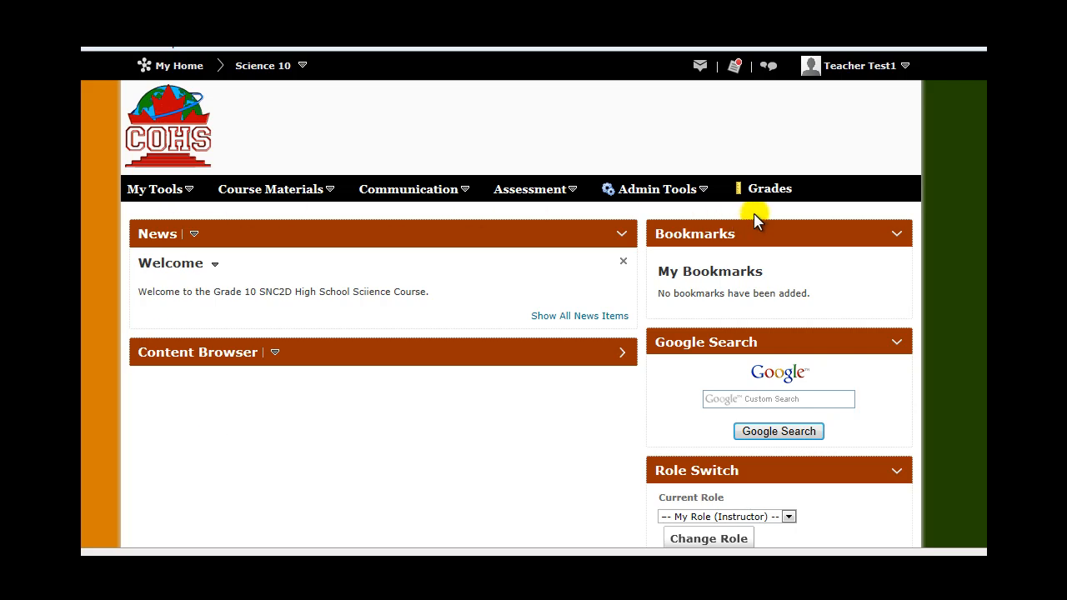
click(189, 192)
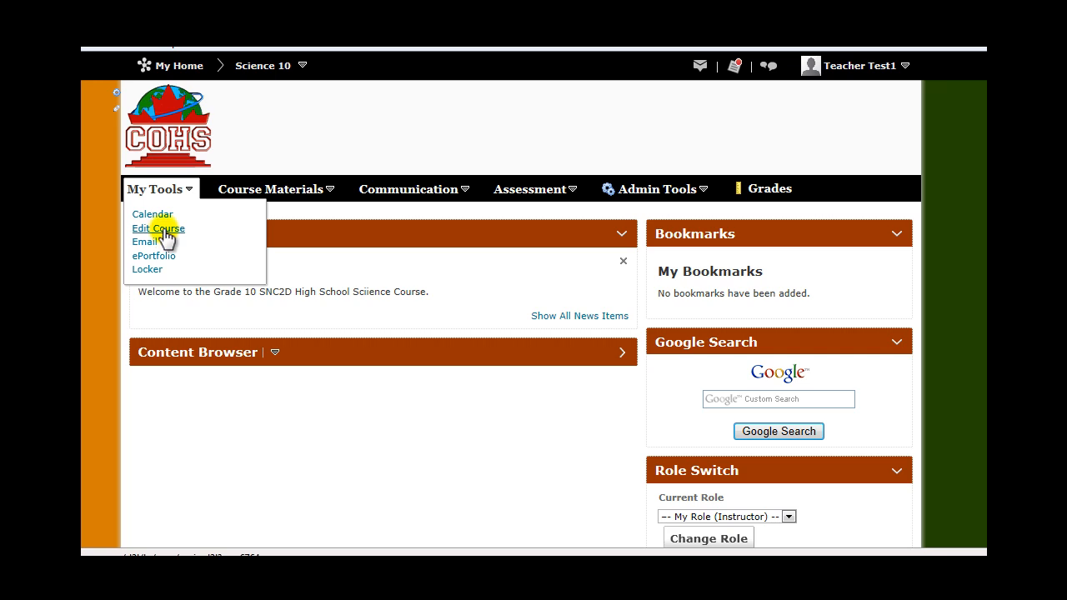
click(167, 237)
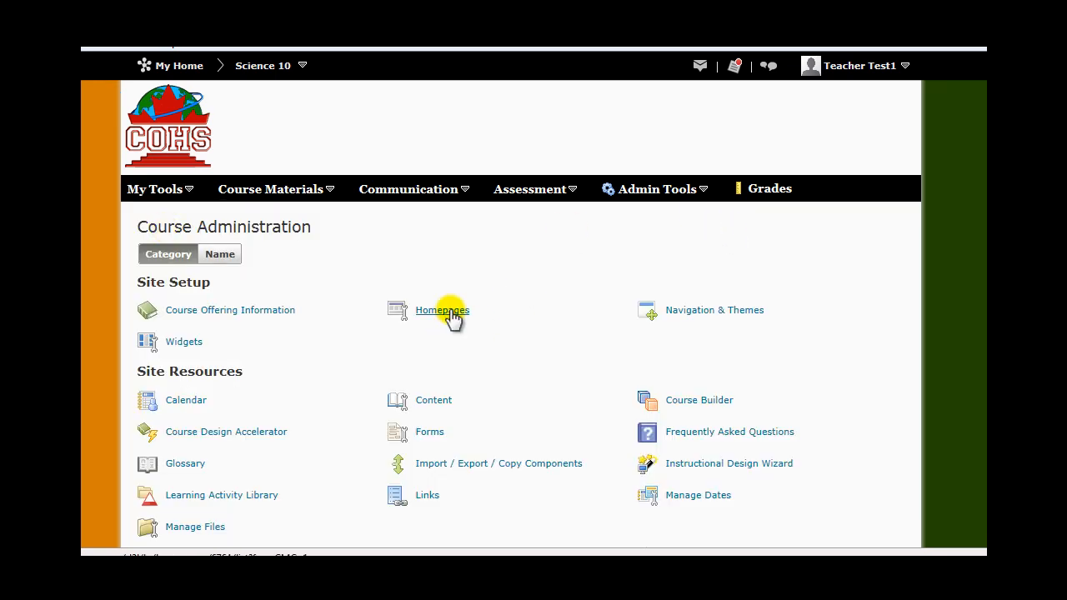
click(442, 310)
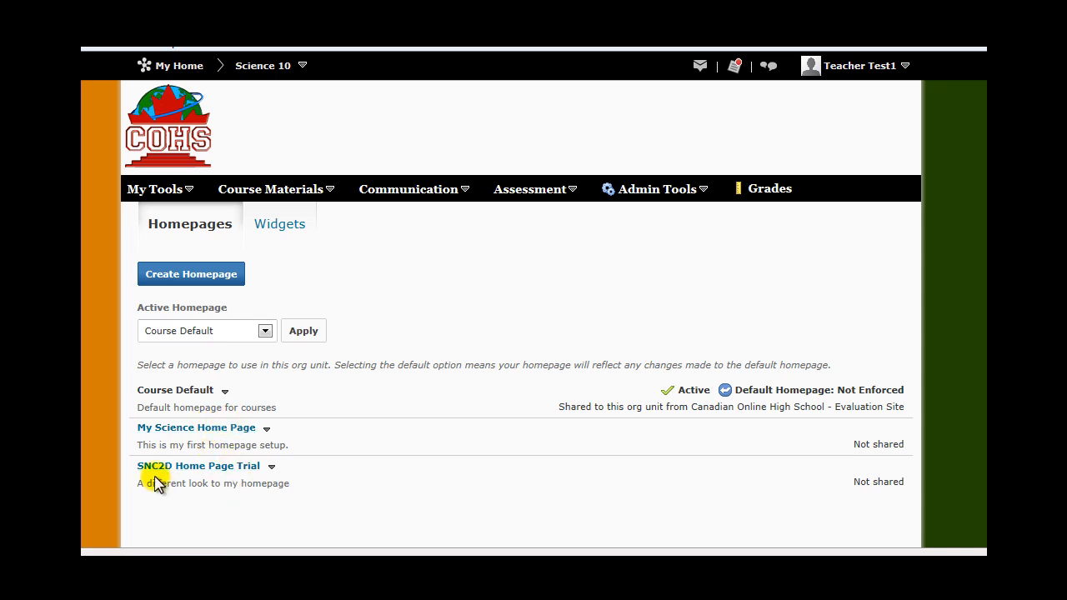
click(204, 470)
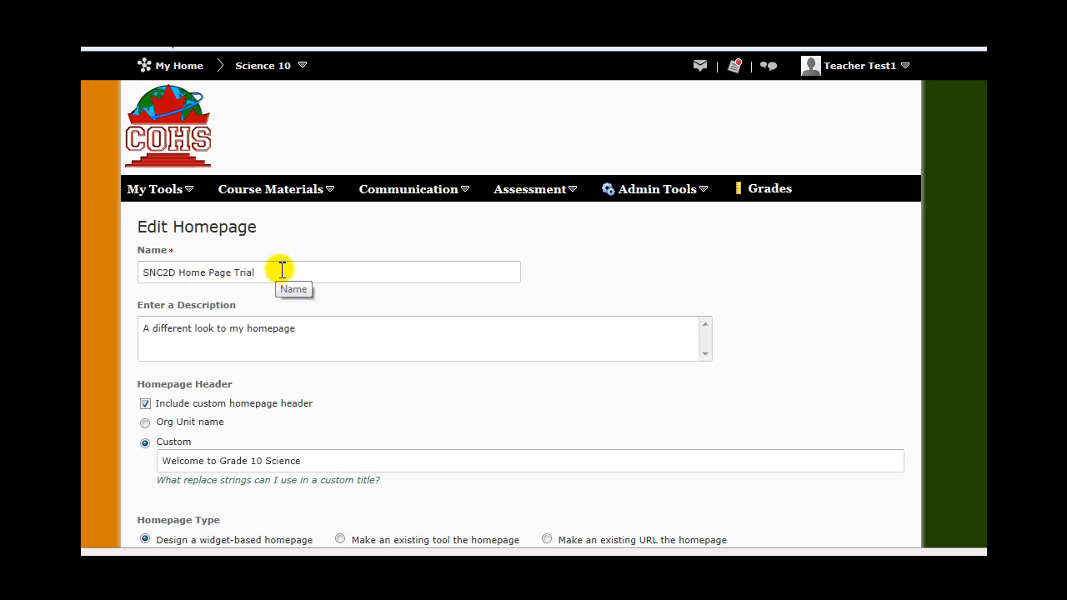
click(332, 332)
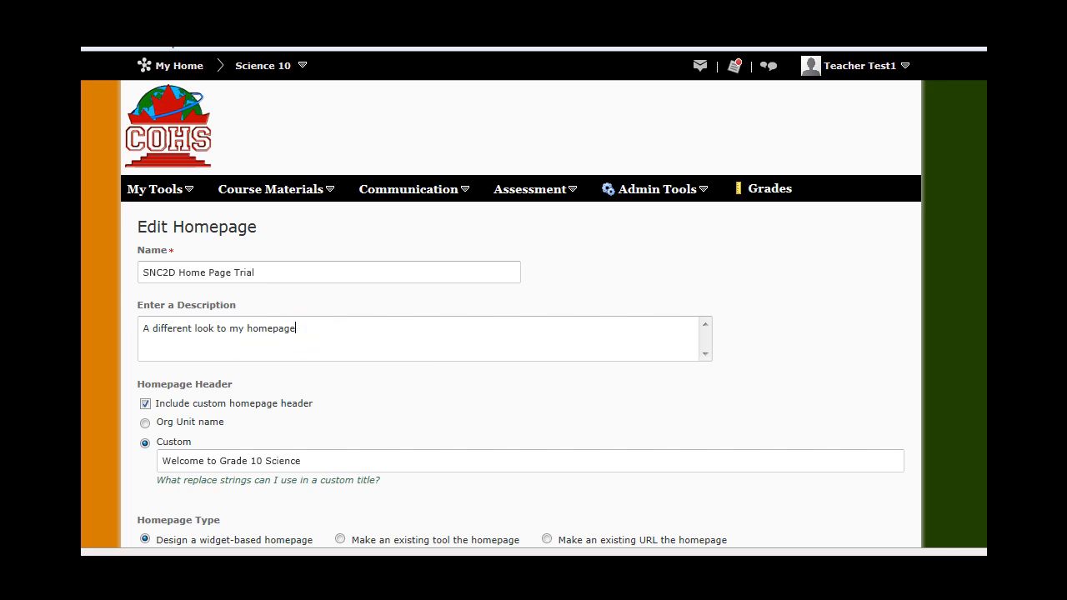
scroll(521, 314, down, 3)
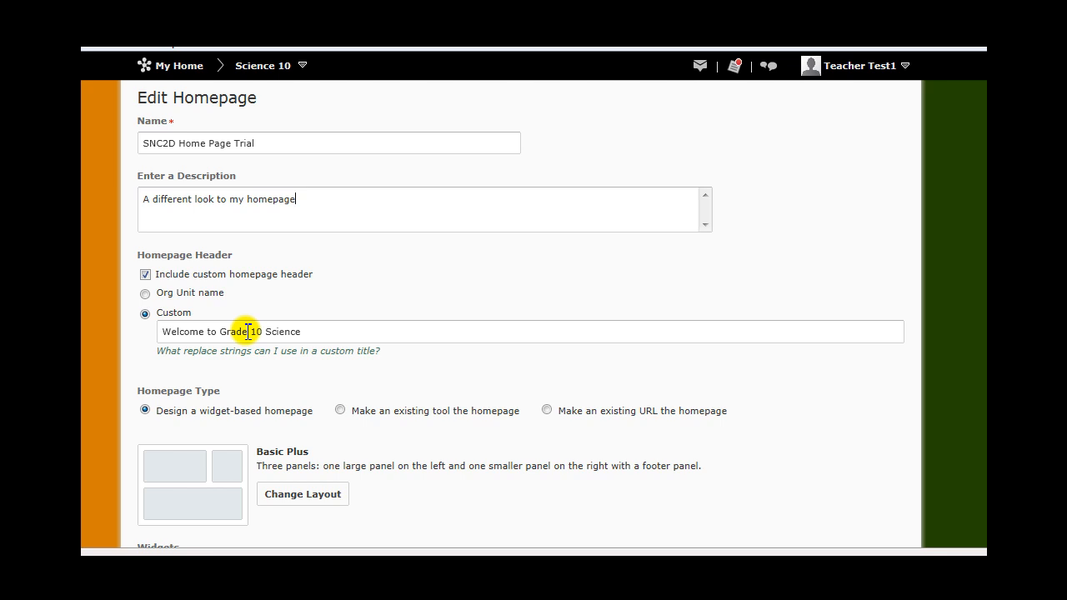
scroll(248, 332, down, 1)
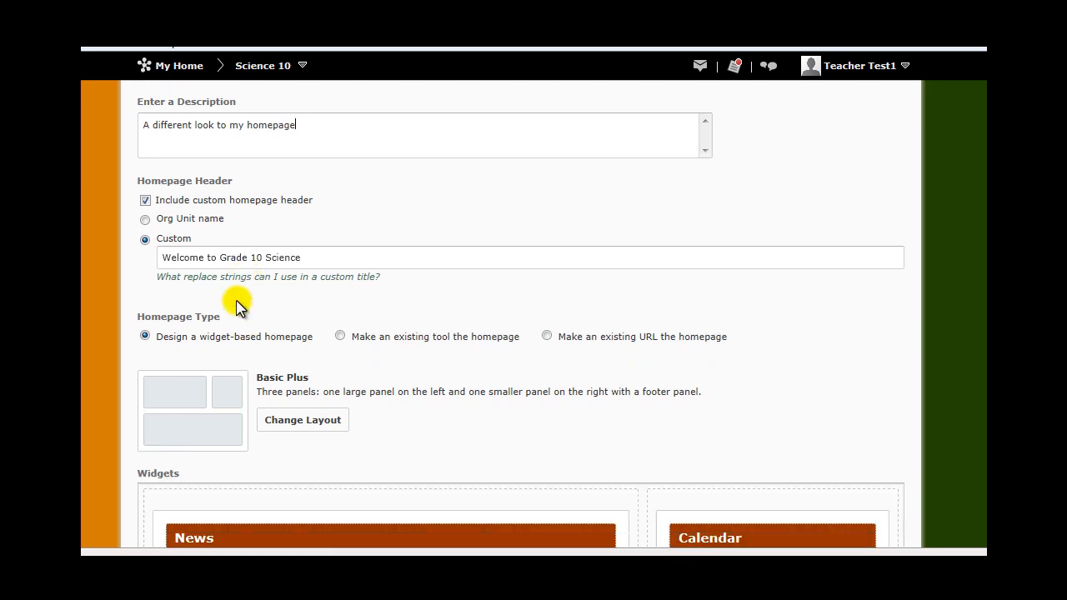
scroll(236, 307, down, 1)
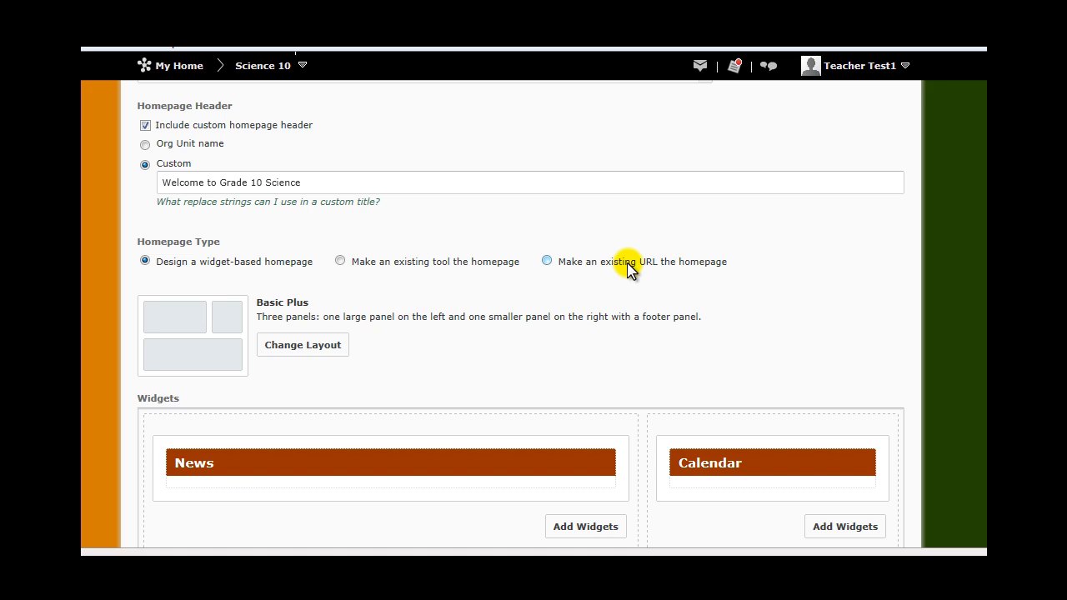
click(546, 262)
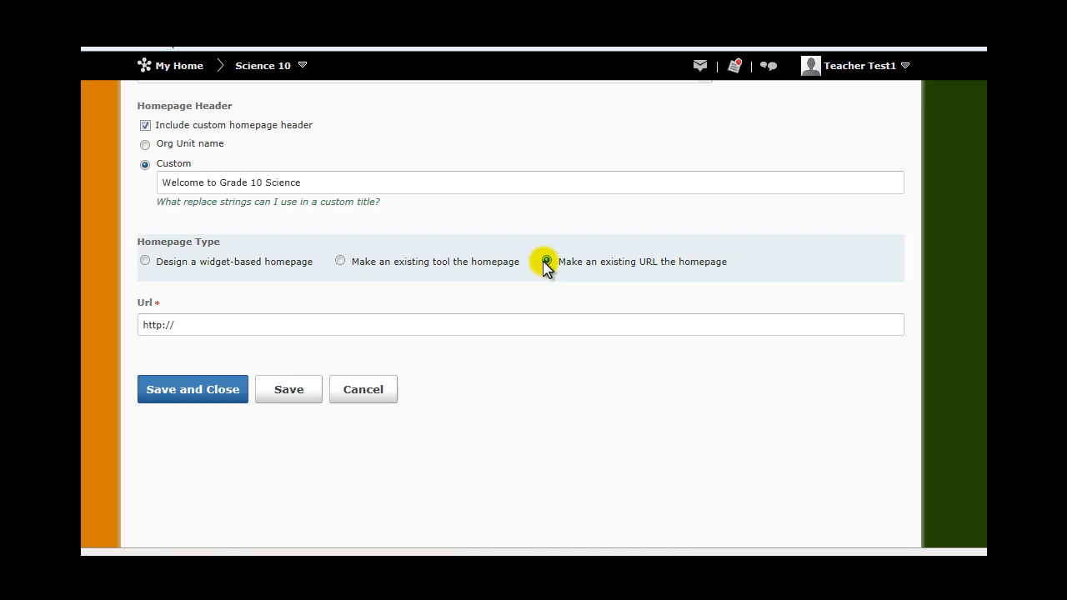
click(226, 324)
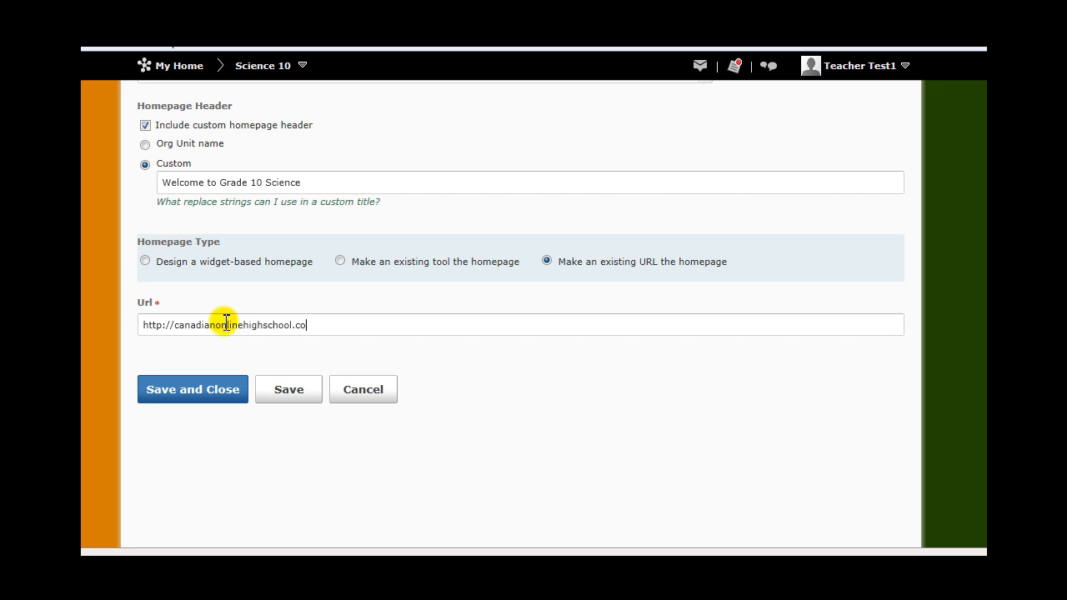
click(204, 399)
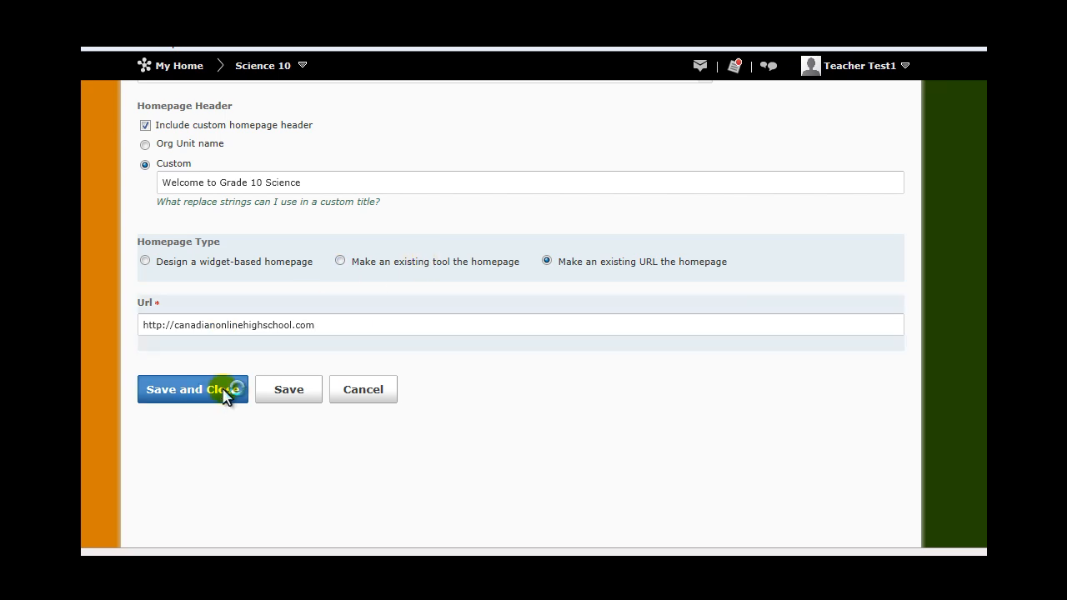
- Make SNC2D Home Page Trial the active homepage of the course
click(265, 331)
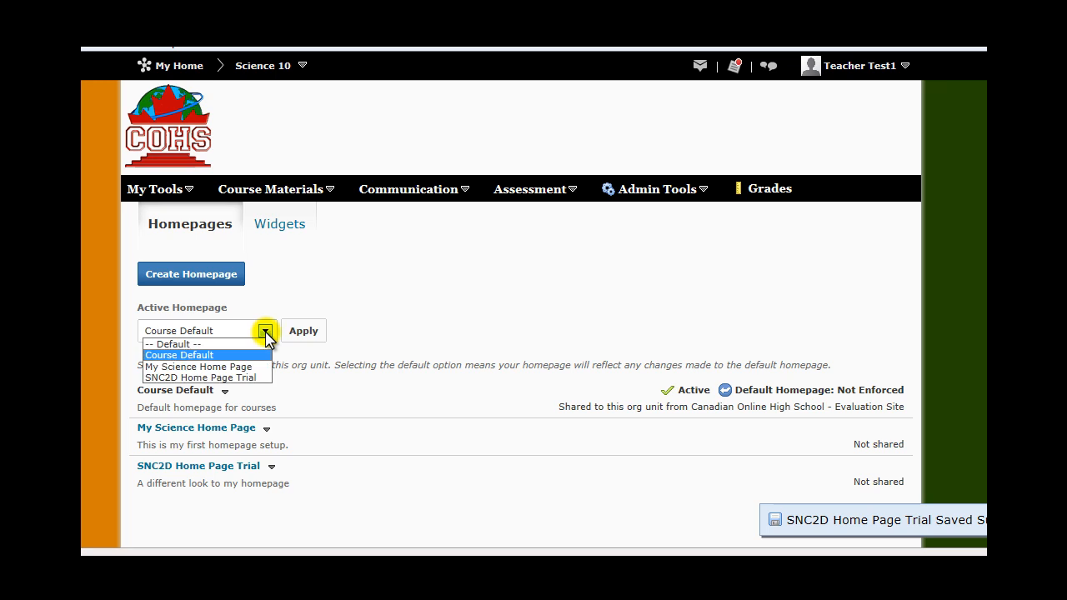
click(223, 379)
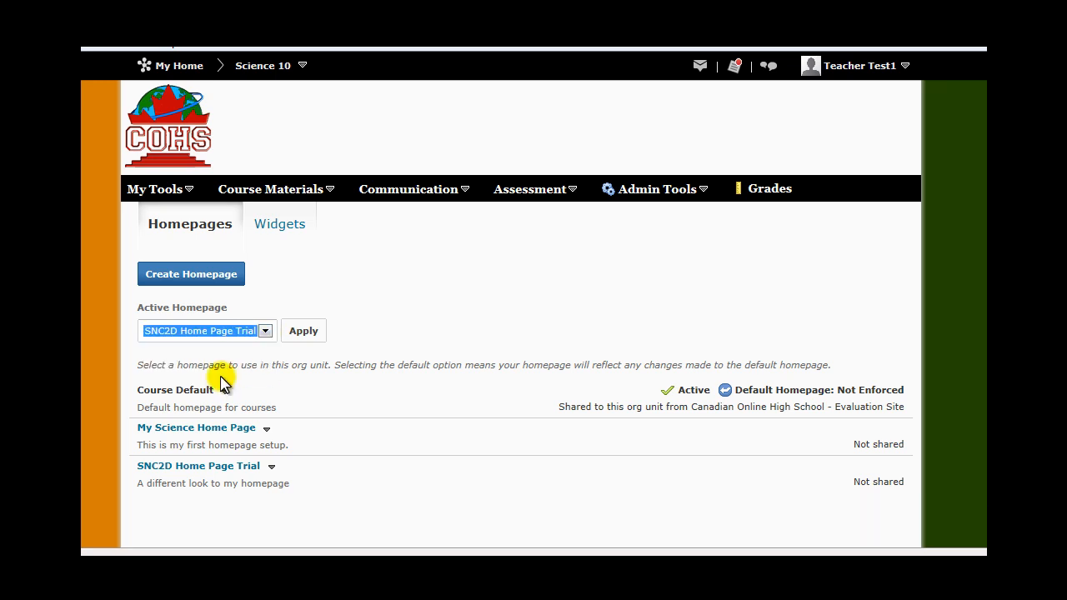
click(303, 331)
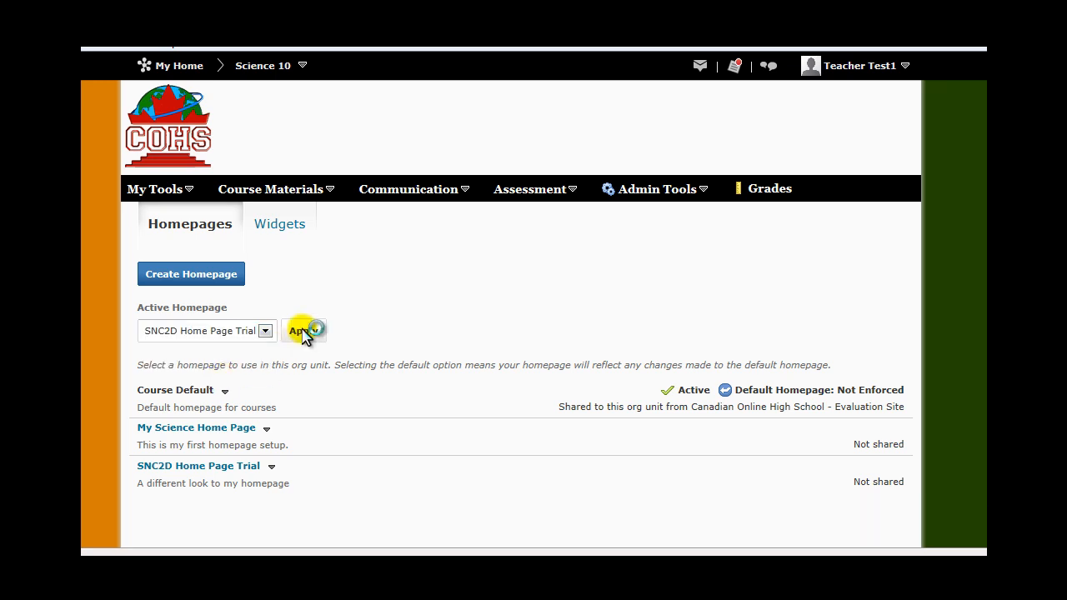
- Open the Science 10 course home and look over the whole embedded website page
click(277, 71)
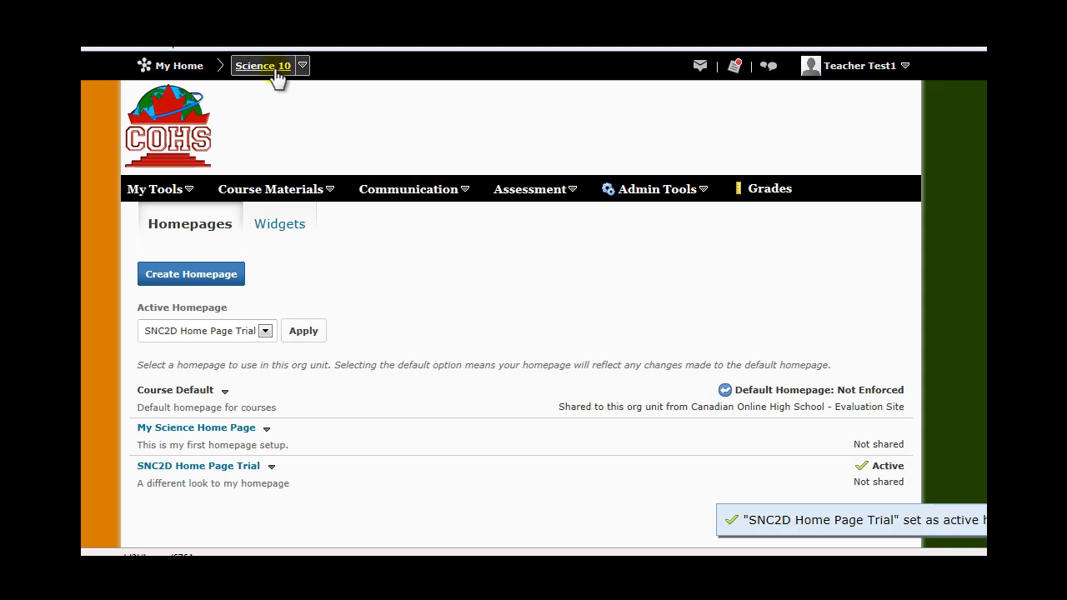
click(851, 548)
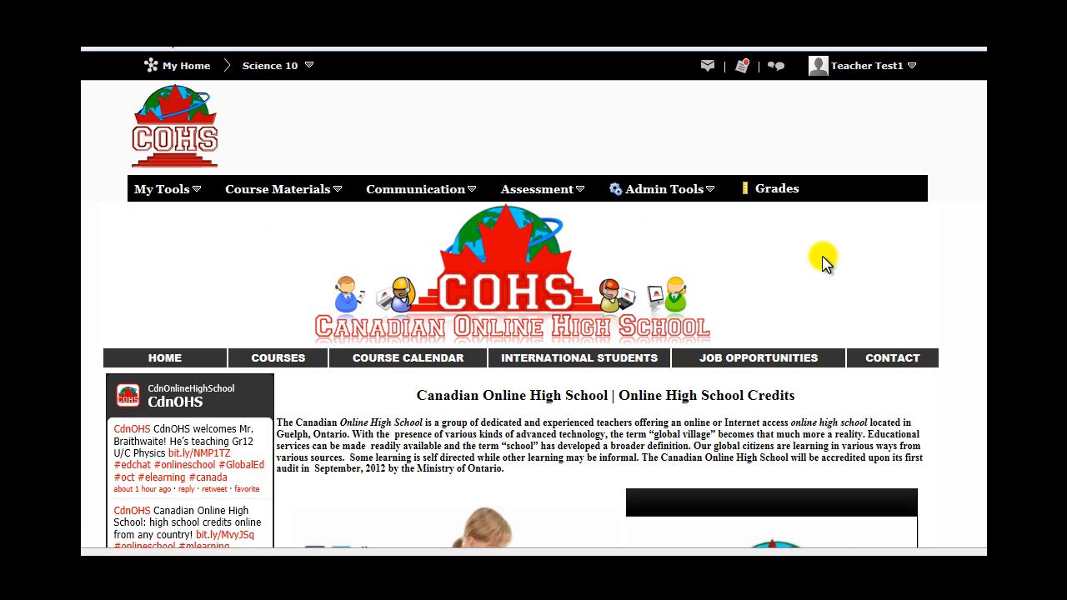
scroll(520, 374, down, 5)
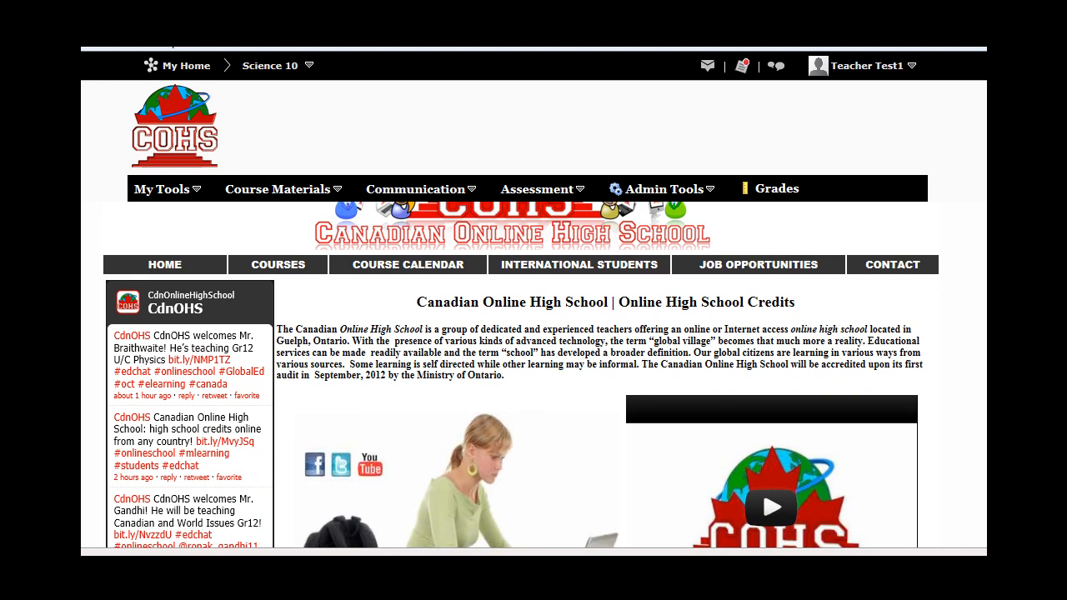
scroll(521, 375, down, 1)
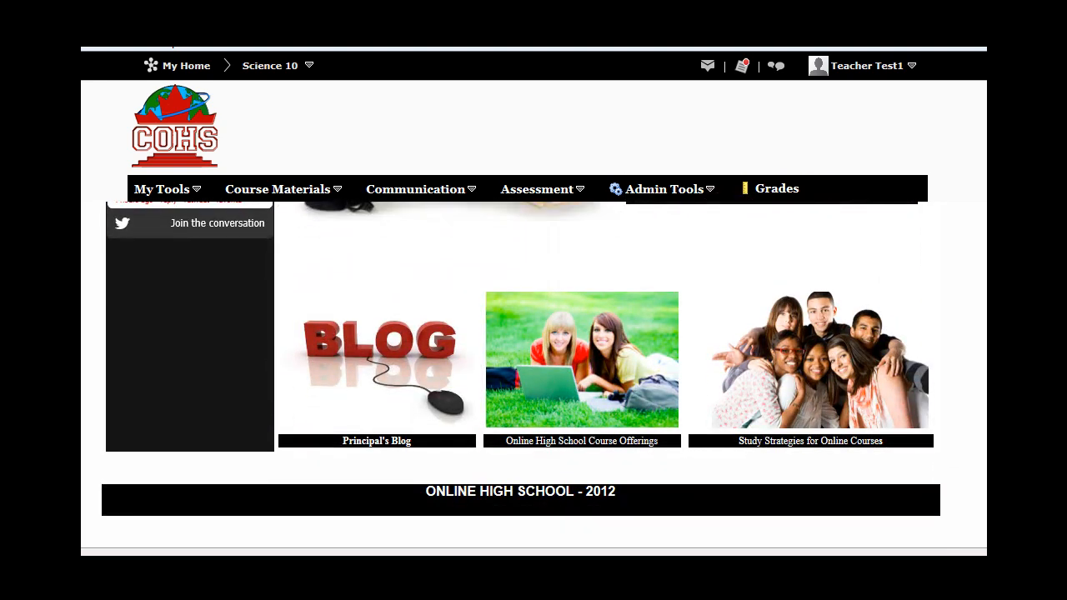
scroll(520, 375, up, 3)
scroll(533, 375, up, 3)
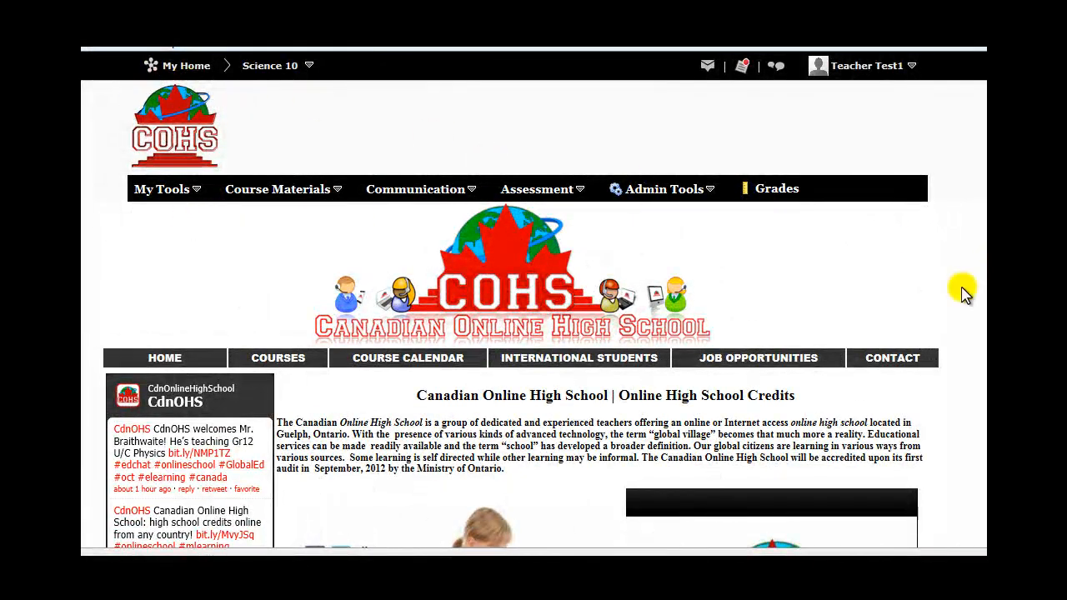
scroll(975, 316, down, 4)
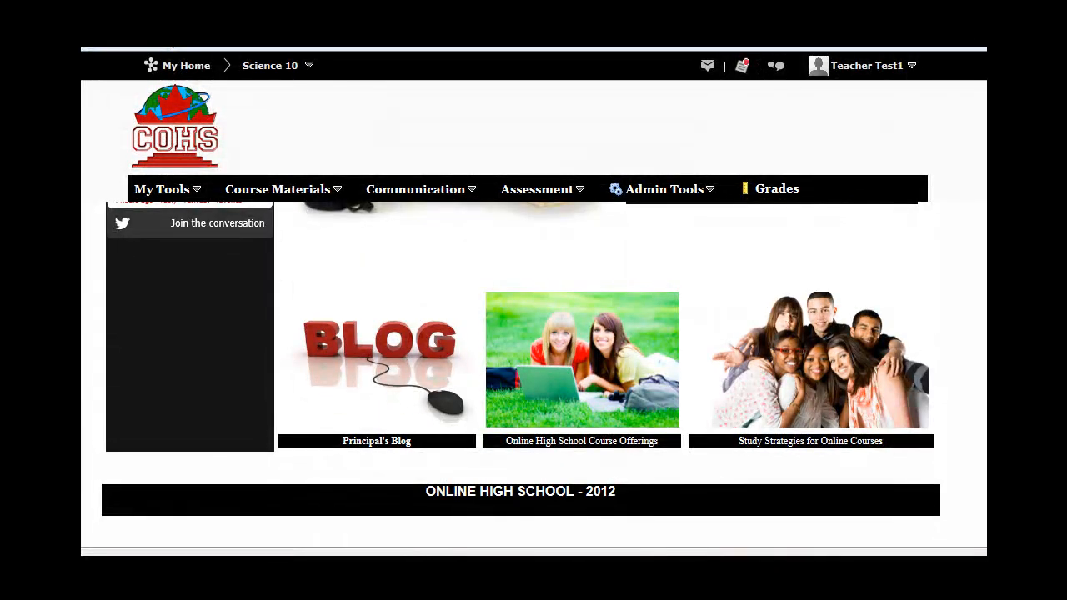
- Return to the homepage list in the Science 10 course administration and open SNC2D Home Page Trial for editing
scroll(521, 375, up, 4)
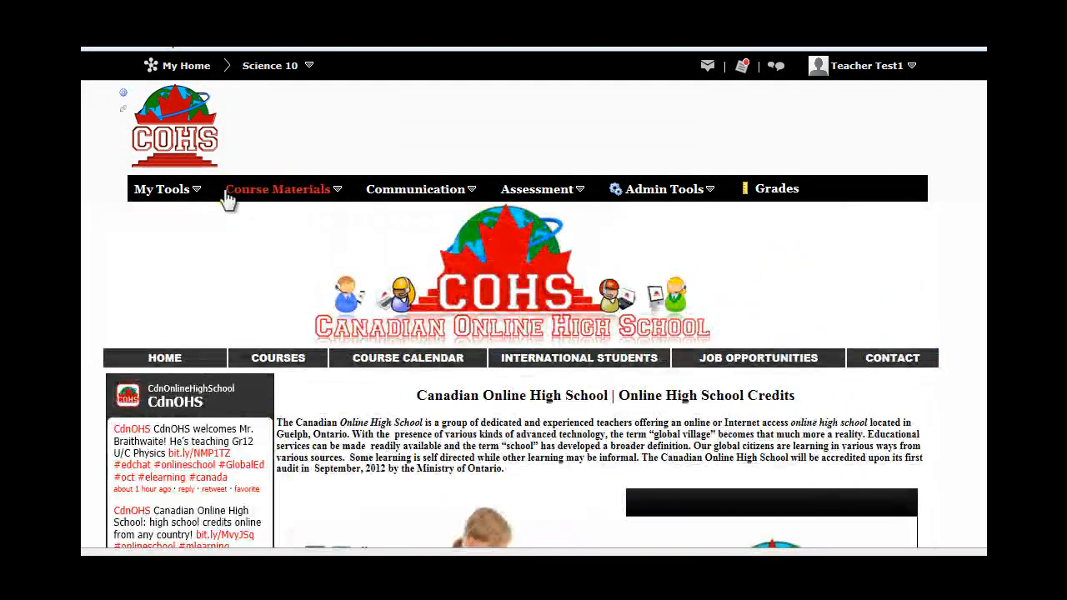
click(196, 198)
click(161, 232)
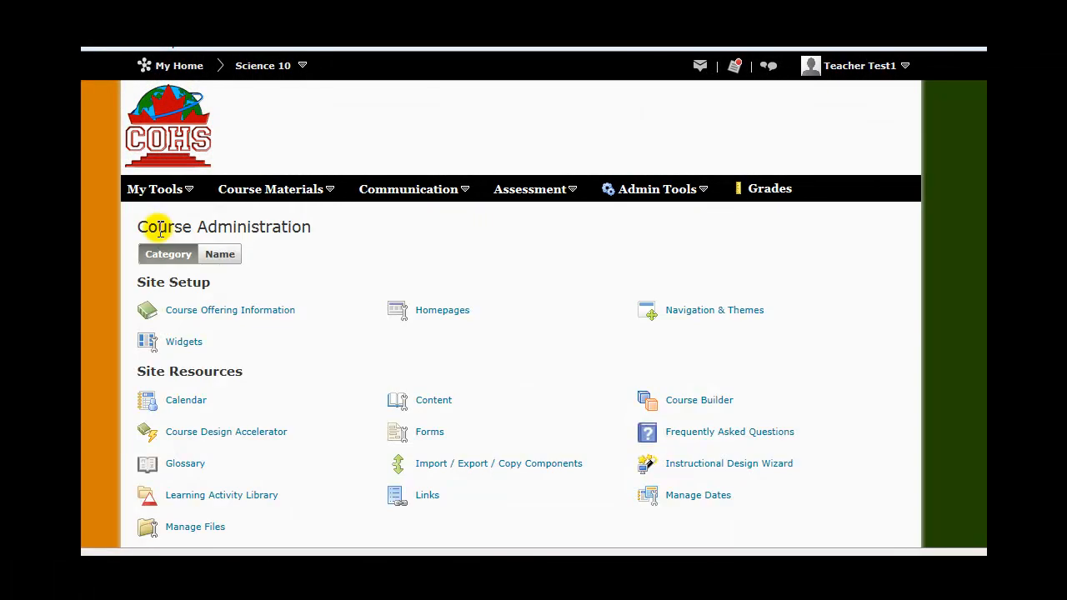
click(442, 313)
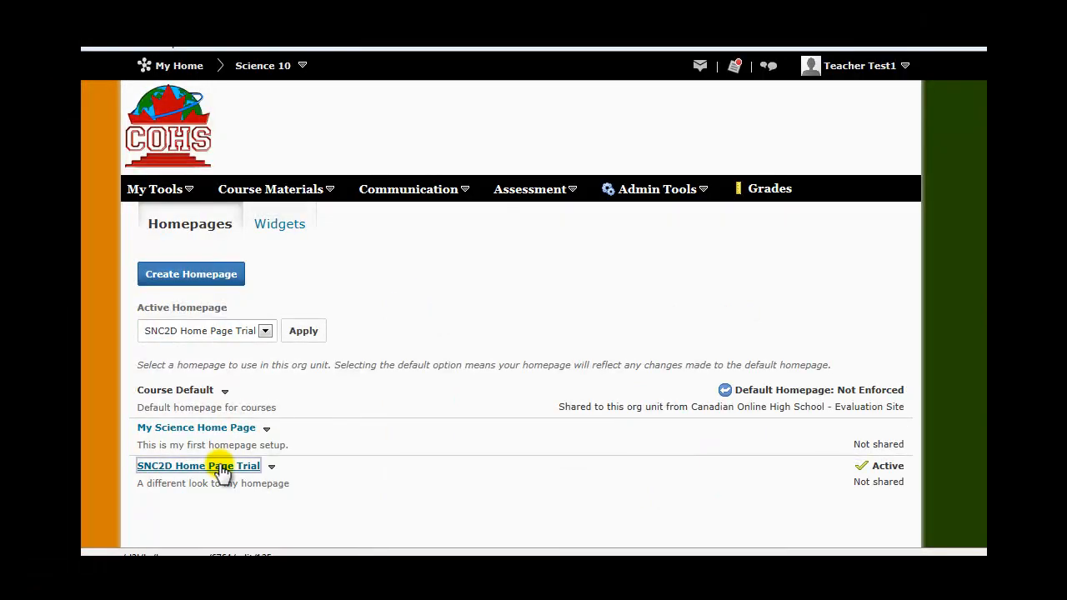
- Change SNC2D Home Page Trial to a widget-based homepage with the Basic Plus layout
scroll(430, 398, down, 3)
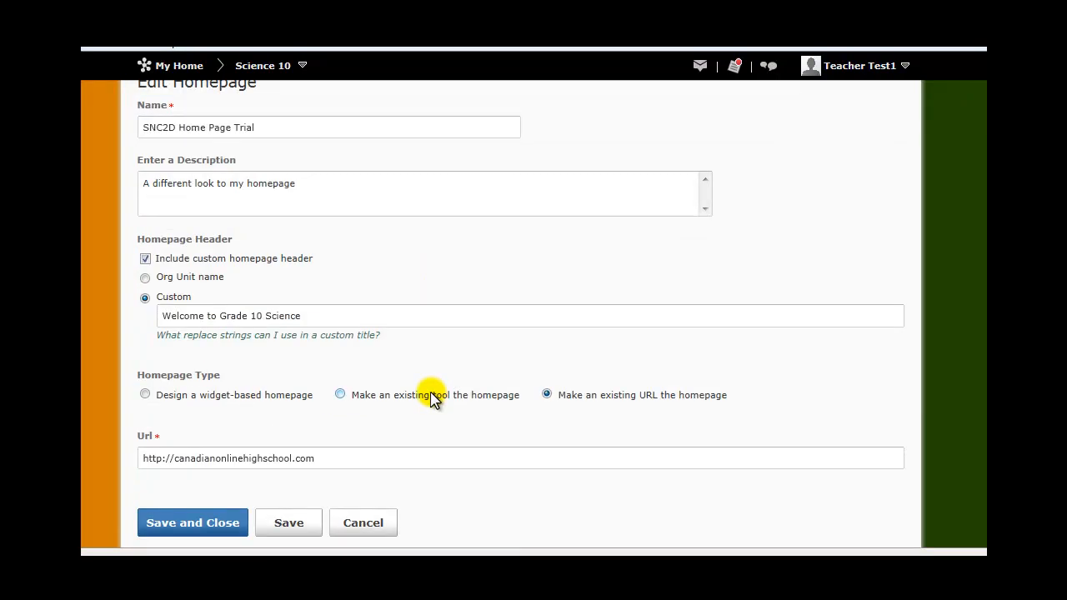
click(146, 395)
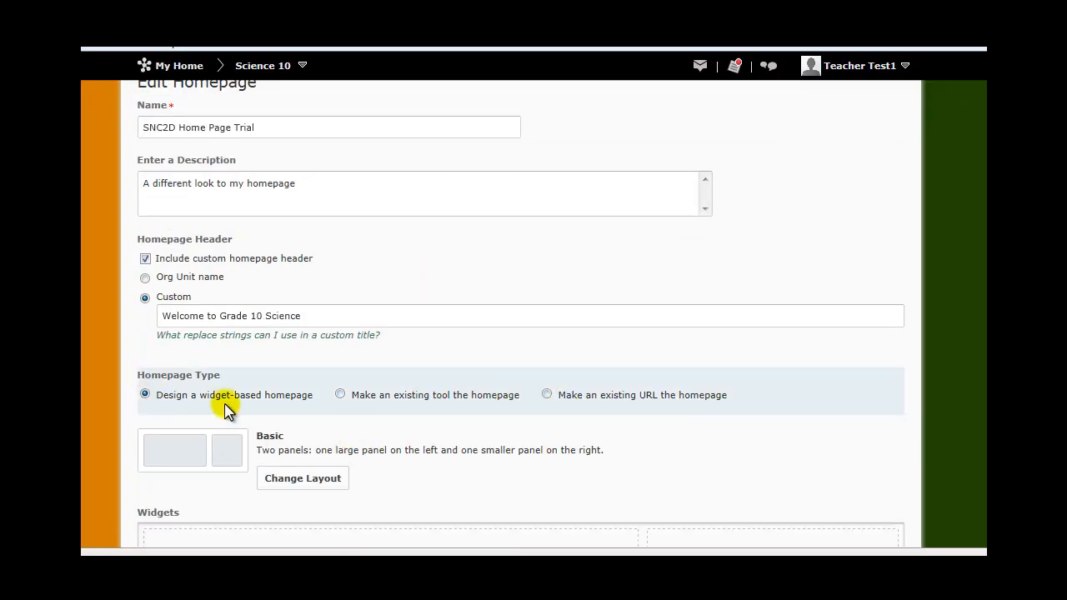
scroll(291, 433, down, 3)
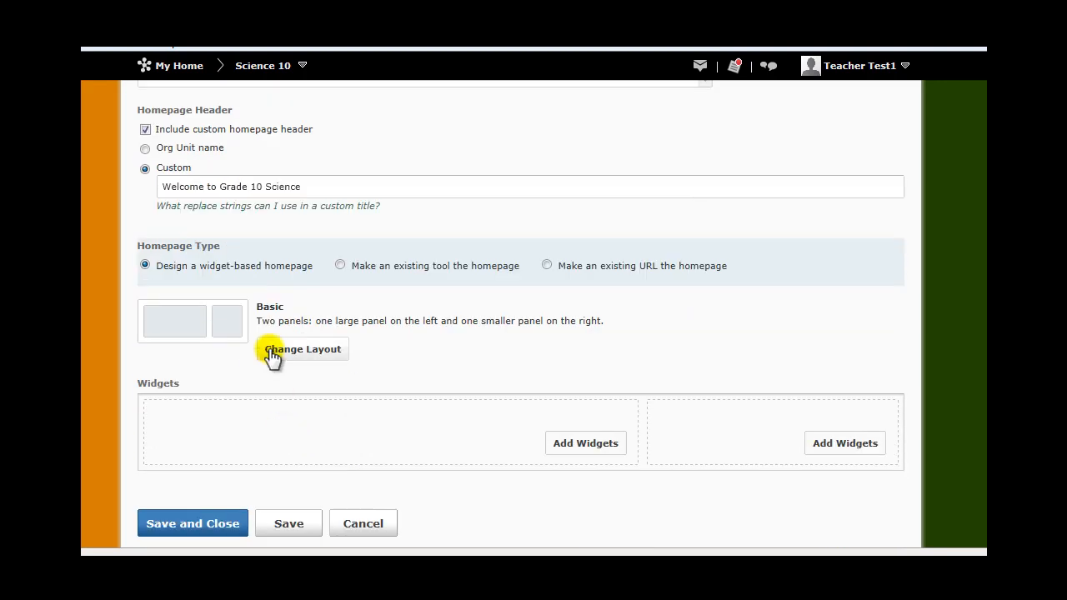
click(304, 349)
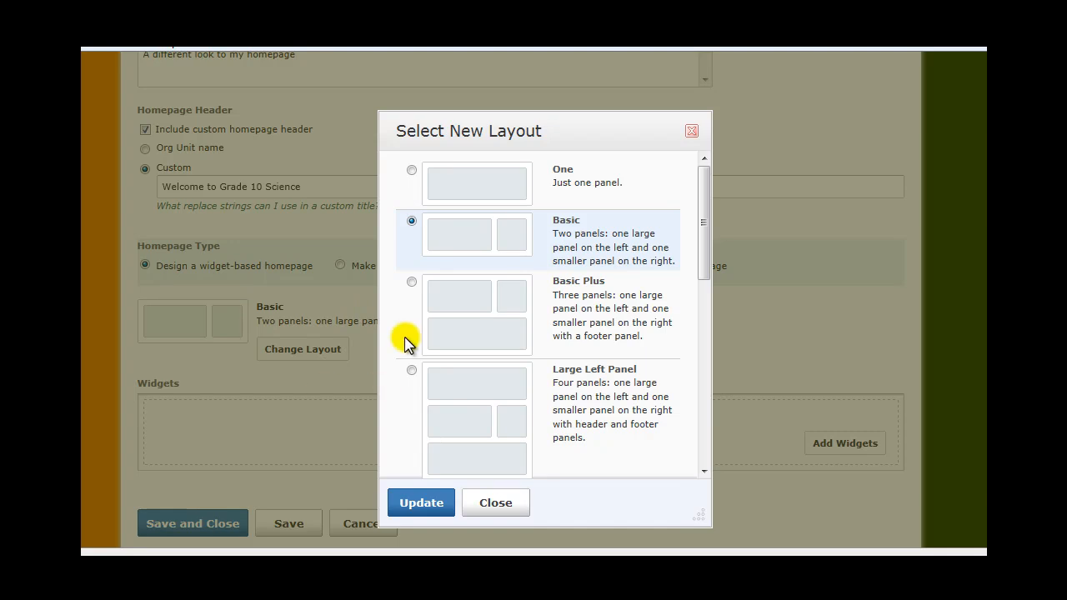
click(490, 317)
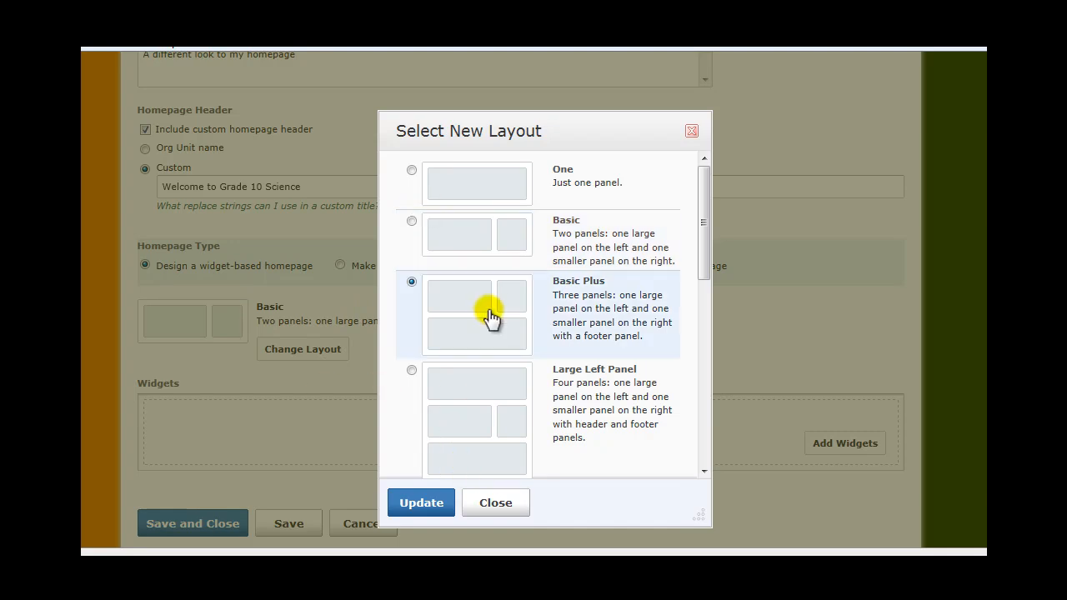
click(422, 502)
- Add the Calendar widget to the main content panel of the homepage layout
scroll(220, 427, down, 1)
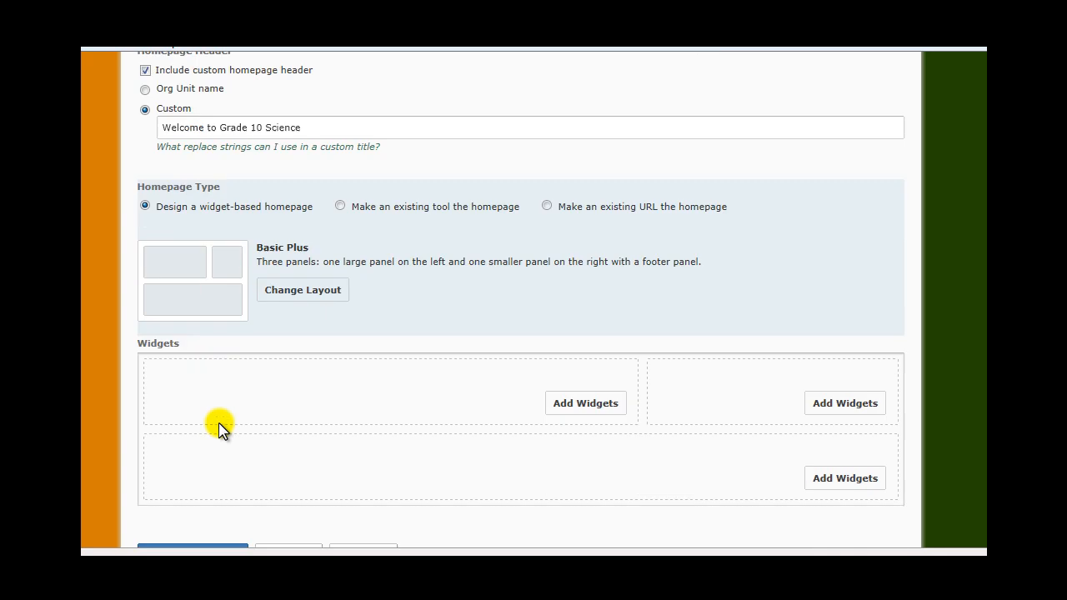
scroll(219, 425, down, 1)
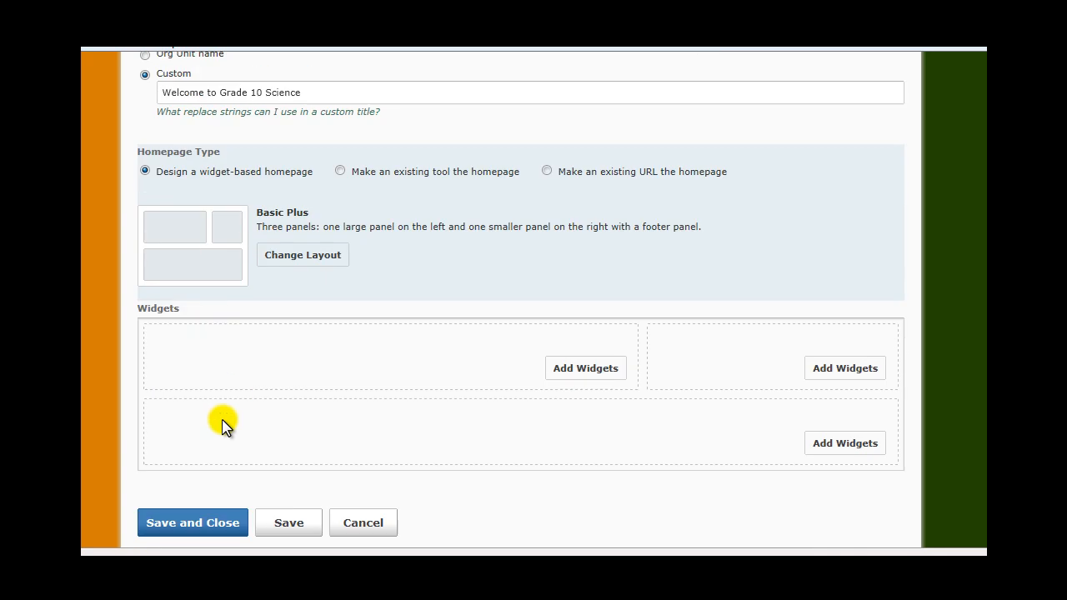
click(588, 369)
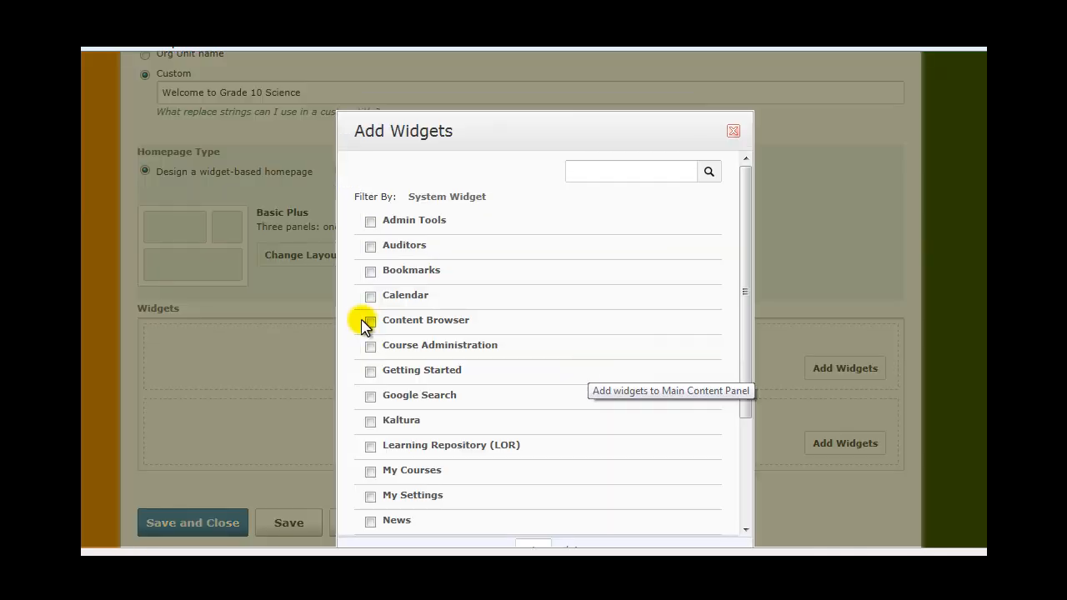
click(371, 297)
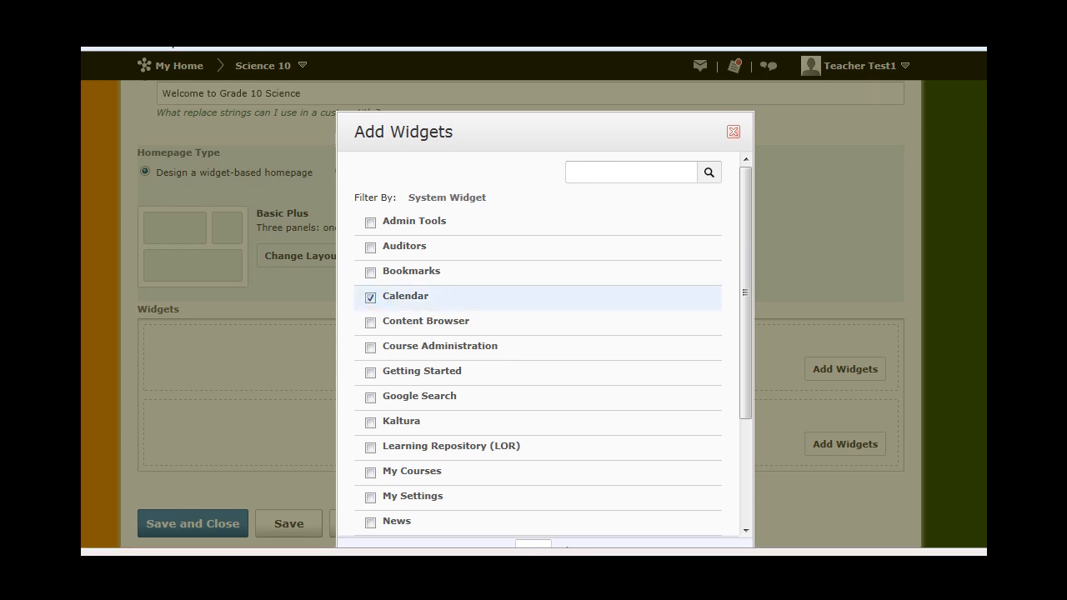
scroll(384, 533, down, 2)
click(386, 529)
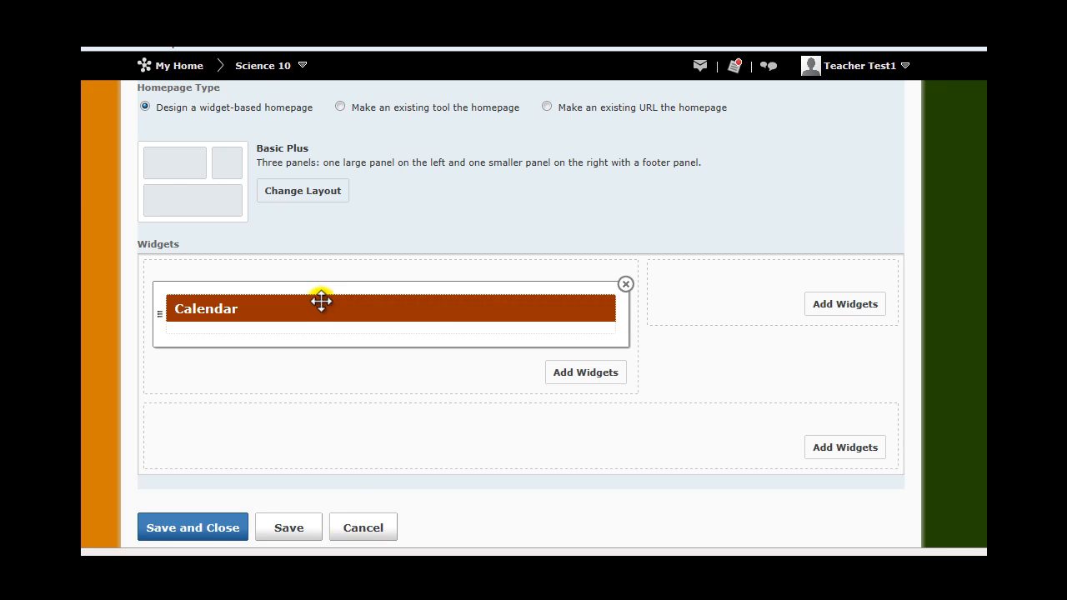
- Add the News widget to the smaller secondary panel beside the Calendar widget
click(865, 304)
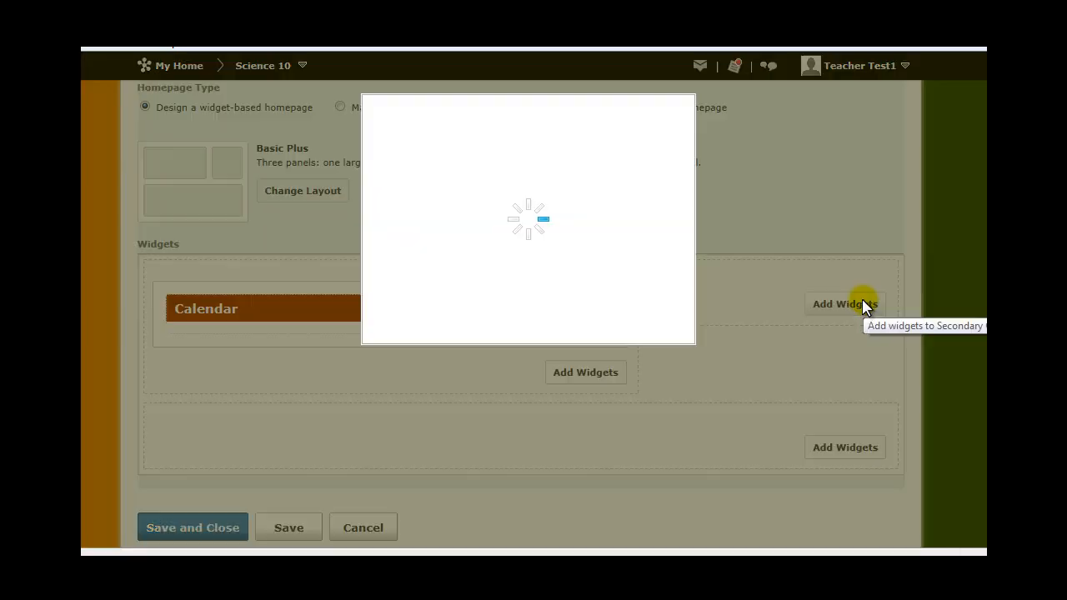
drag(745, 291, 738, 379)
click(370, 379)
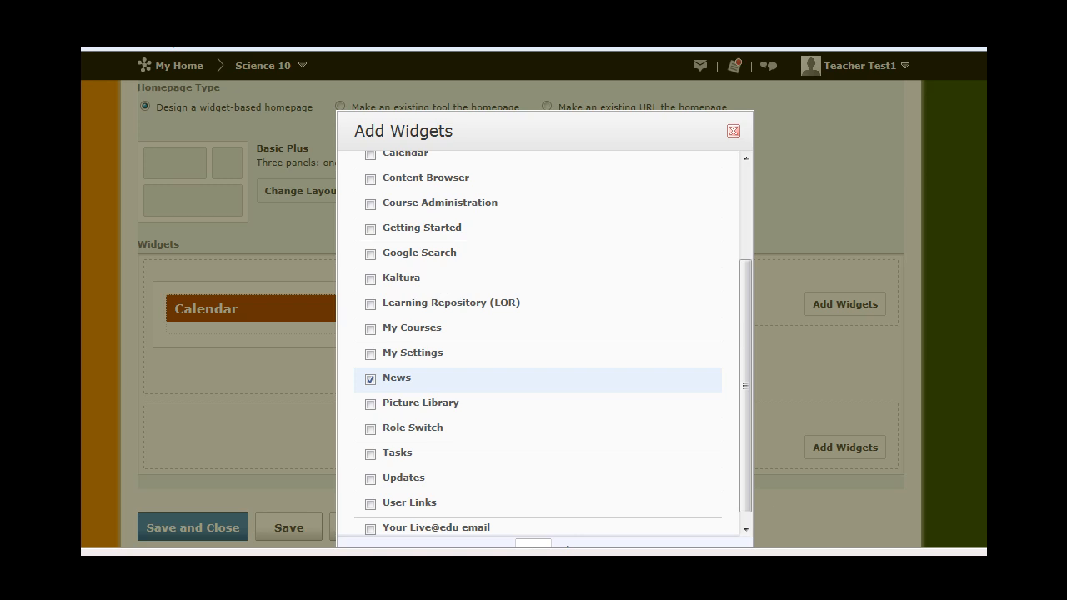
scroll(534, 300, down, 1)
click(381, 531)
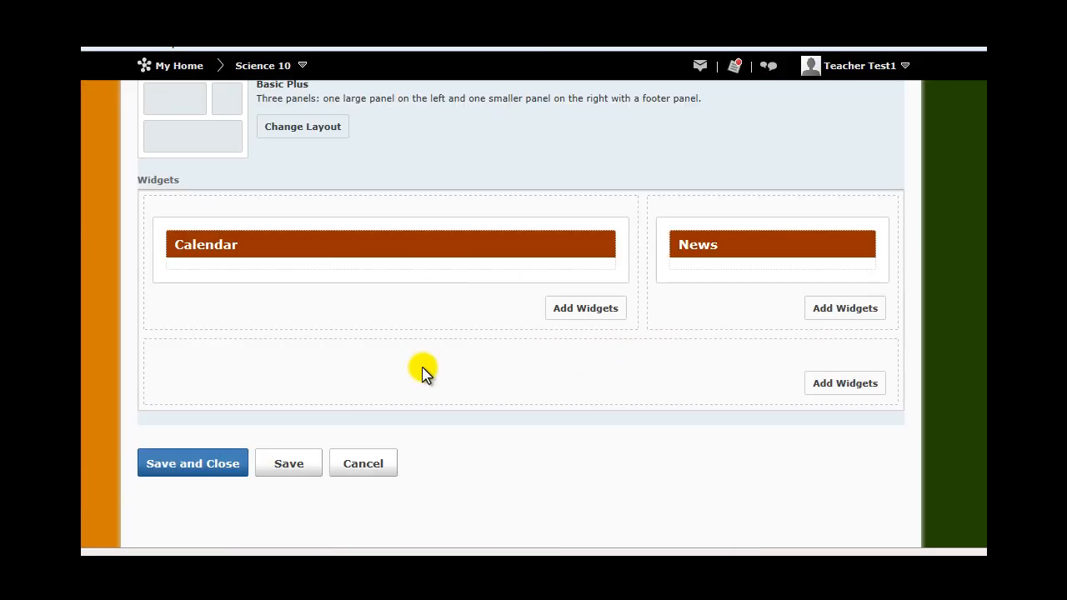
- Add the Picture Library widget to the footer panel of the homepage layout
click(862, 383)
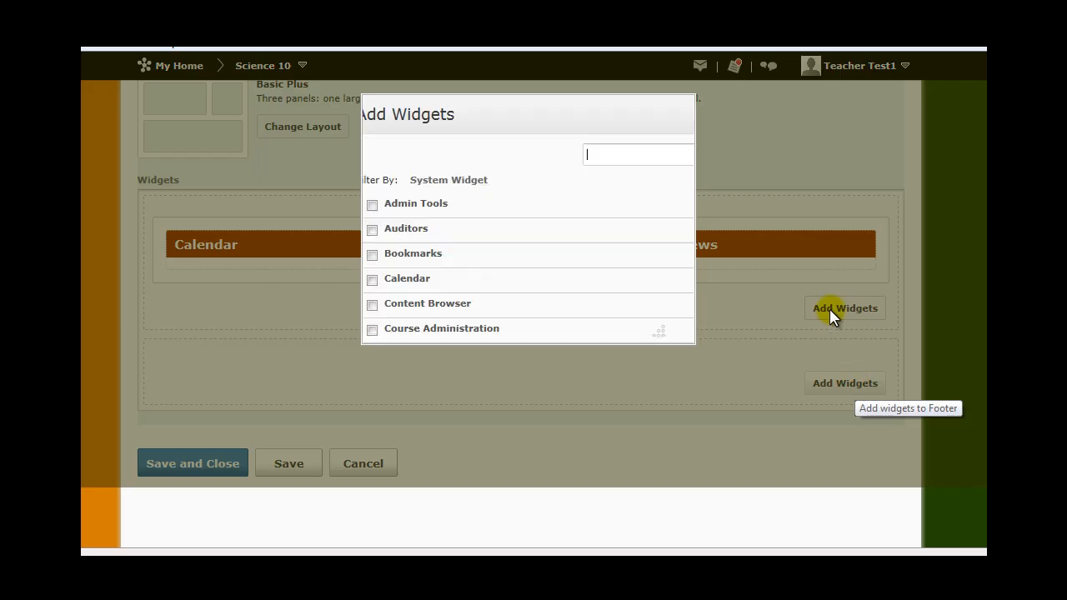
drag(747, 283, 740, 427)
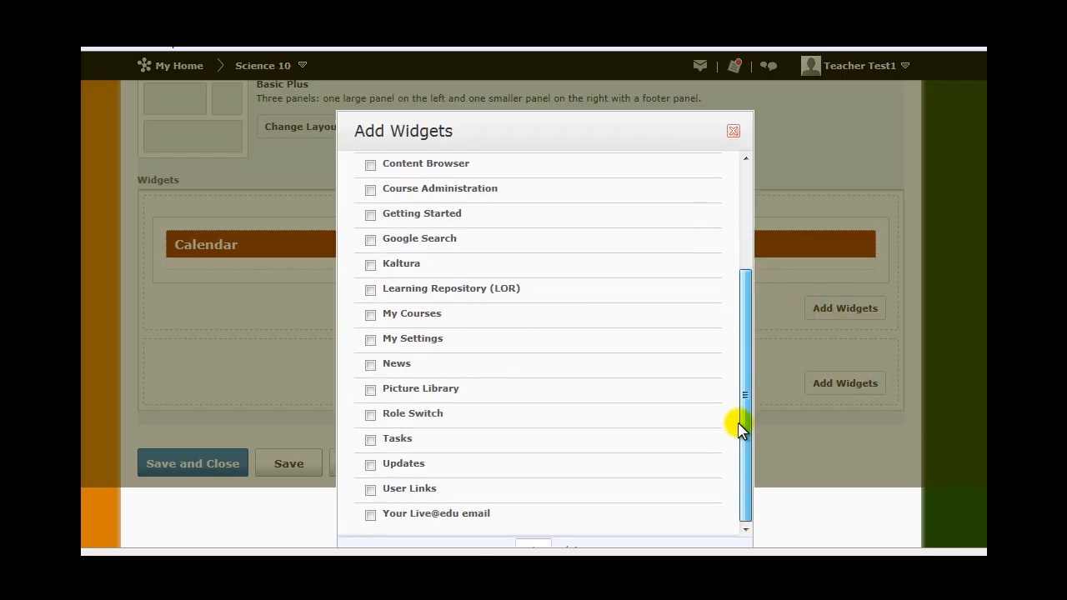
click(369, 389)
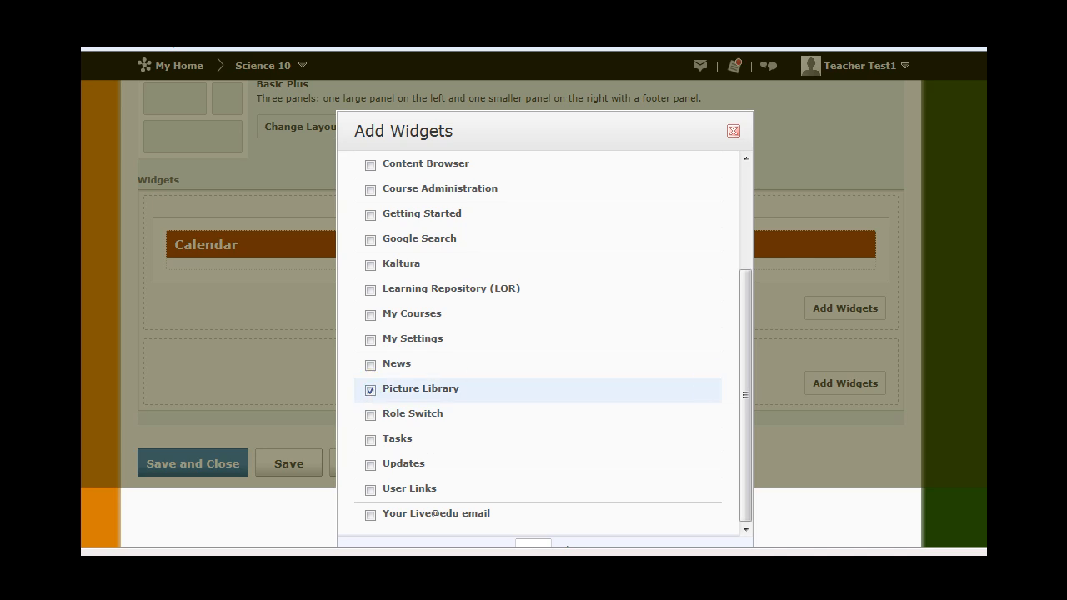
scroll(370, 389, down, 1)
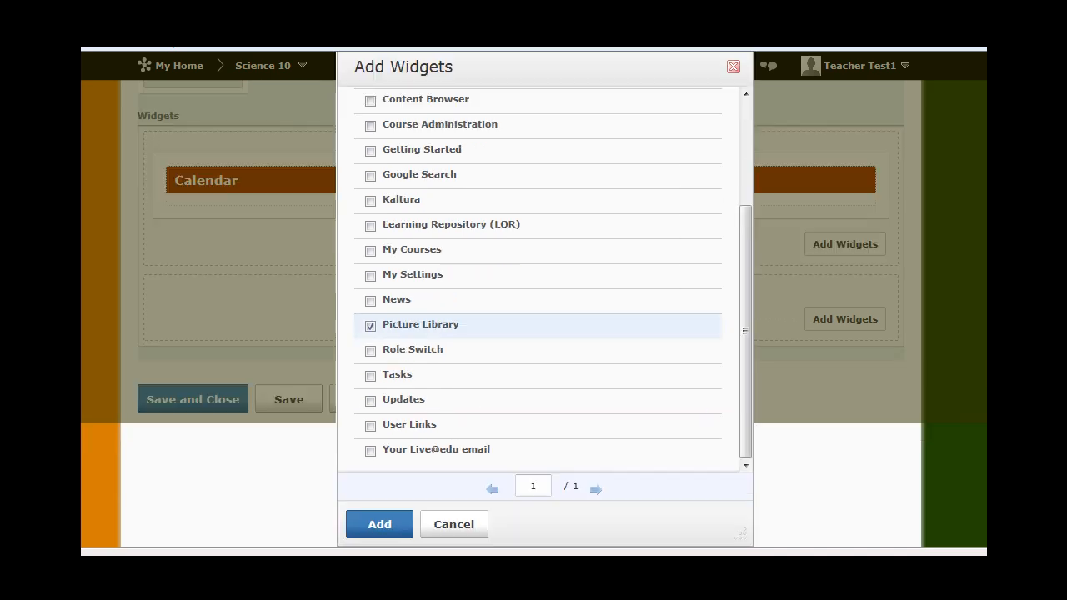
click(375, 523)
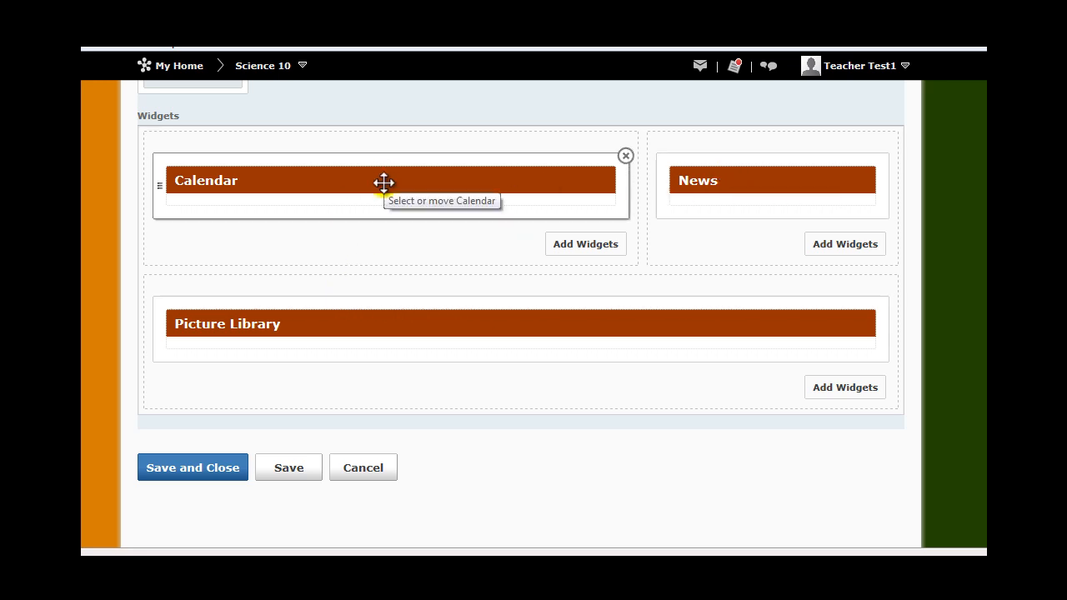
- Swap the widgets of the two upper panels, moving News to the large panel and Calendar to the small one
drag(745, 181, 244, 247)
drag(281, 184, 723, 261)
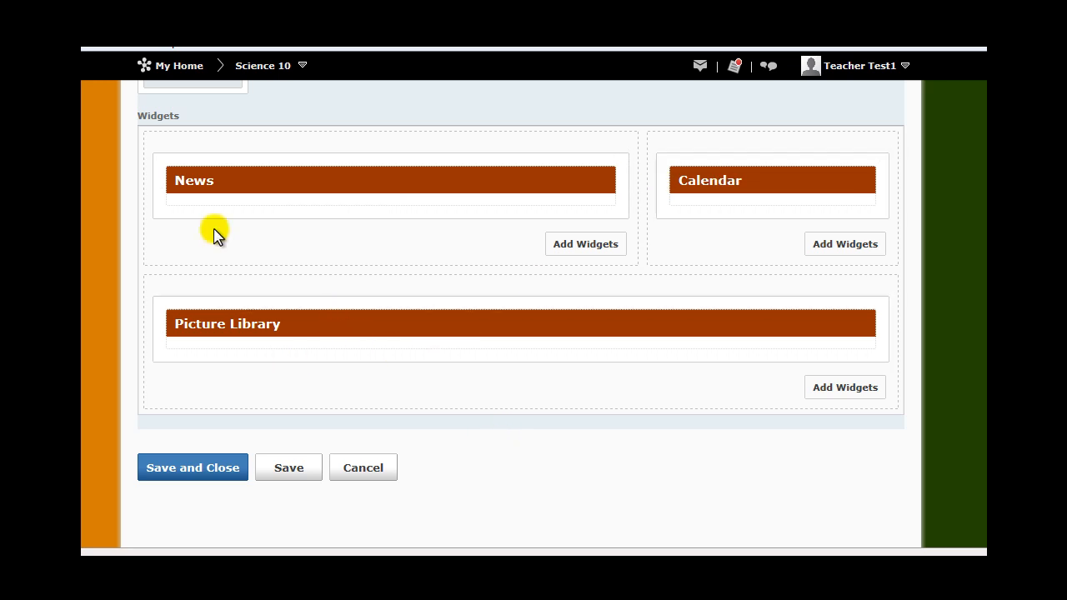
- Review the News widget's titlebar text, background and border properties, and save and close the homepage
click(276, 188)
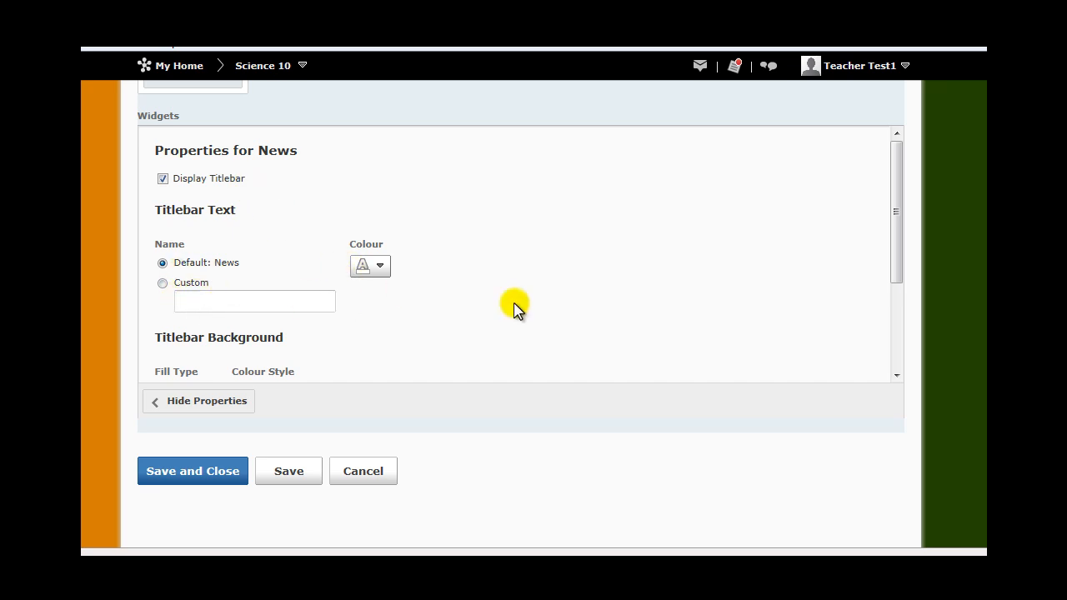
scroll(514, 309, down, 1)
scroll(512, 306, down, 1)
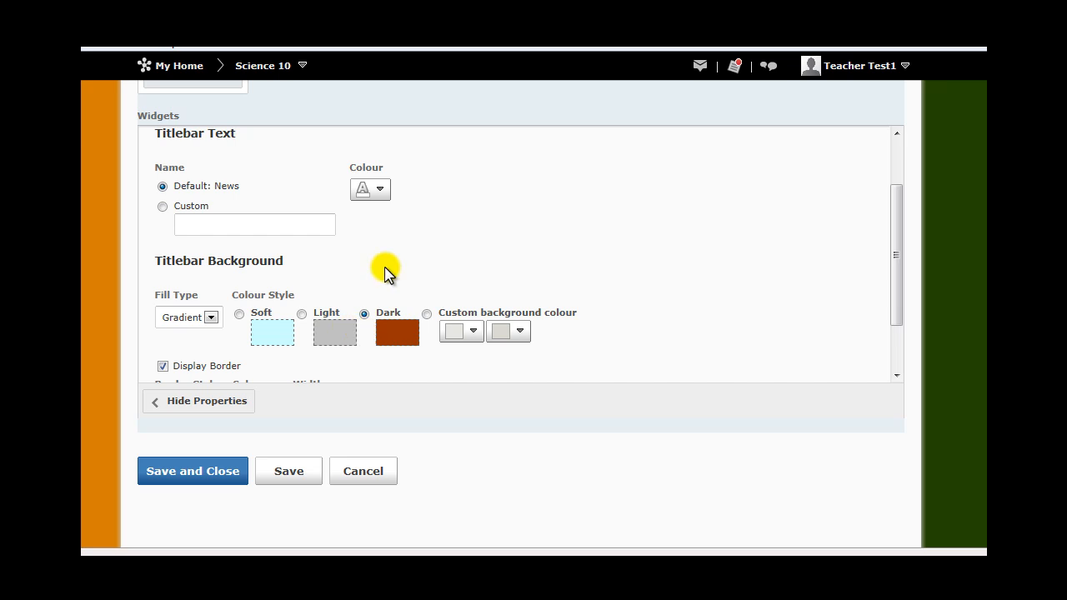
scroll(385, 271, down, 1)
scroll(385, 272, down, 1)
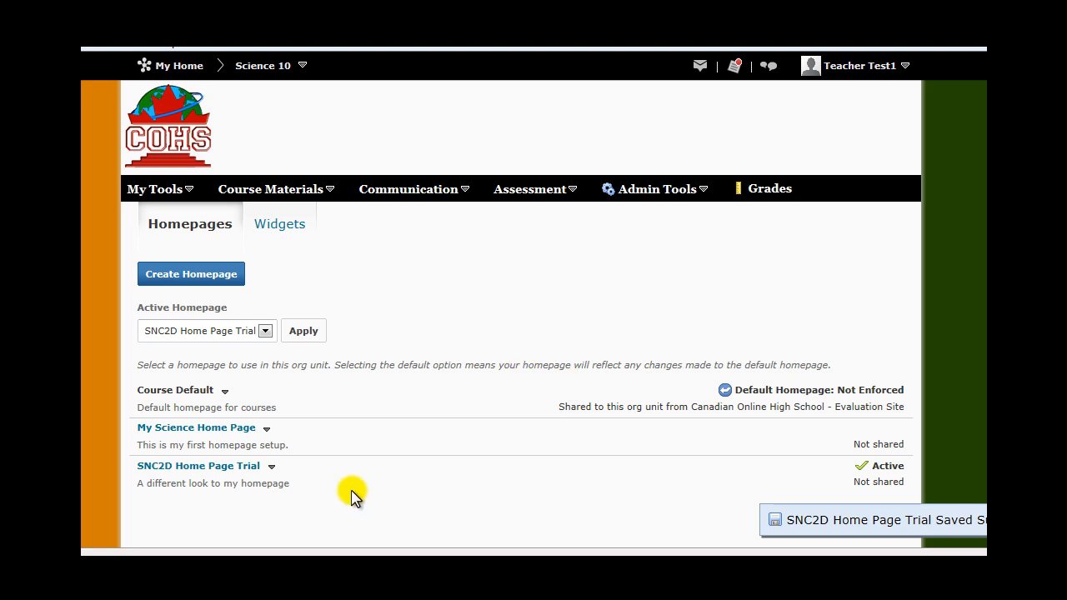
- Reopen SNC2D Home Page Trial to check the arrangement of its widgets, and save and close it again
click(187, 467)
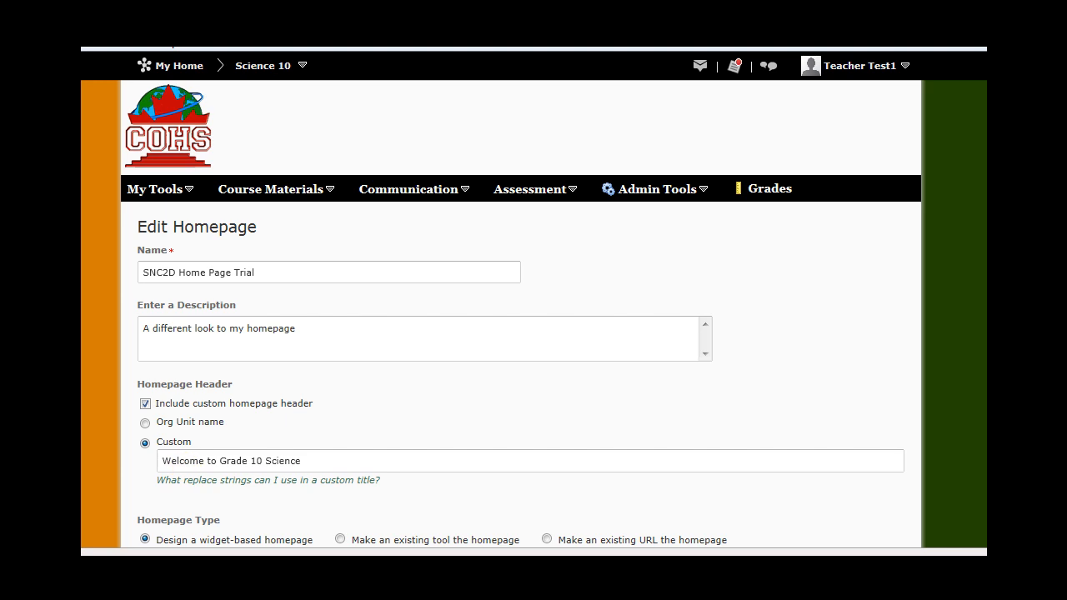
scroll(472, 334, down, 6)
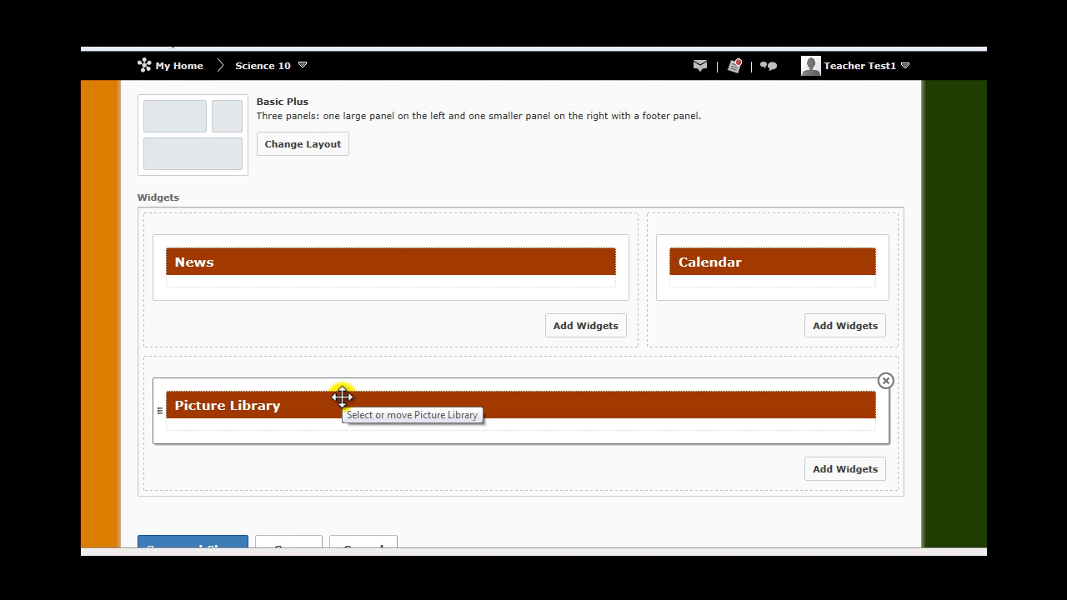
scroll(385, 332, down, 1)
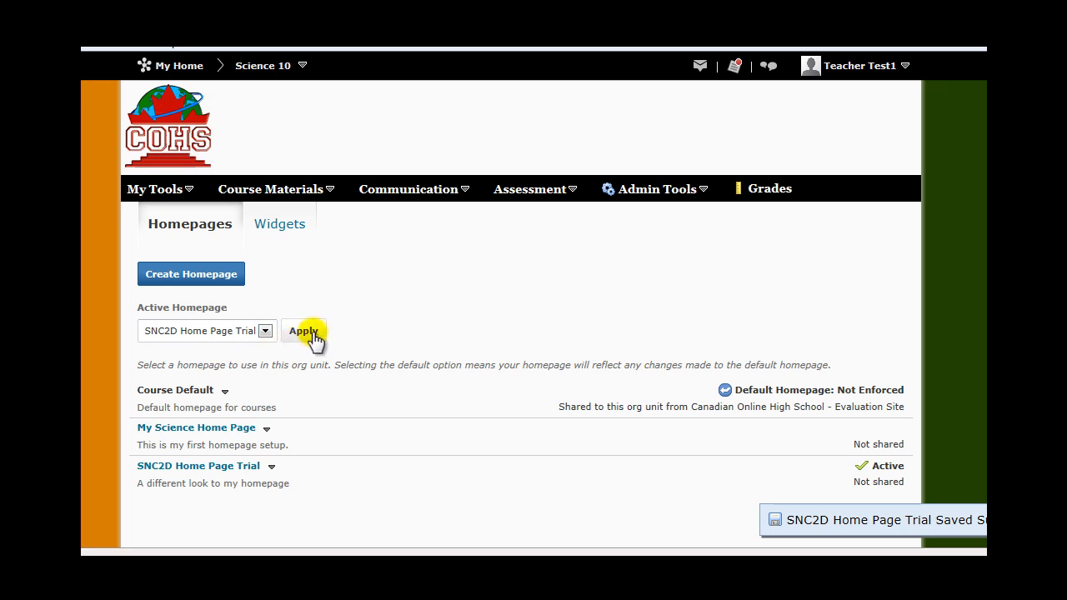
- Apply SNC2D Home Page Trial as the active homepage and view its widgets on the Science 10 course home
click(310, 333)
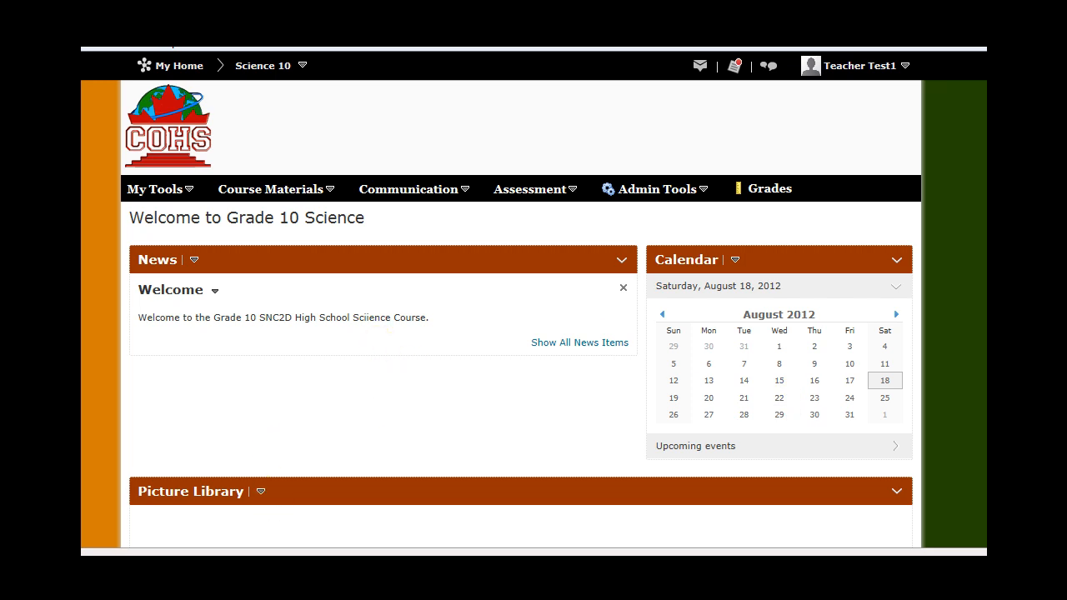
scroll(521, 334, down, 1)
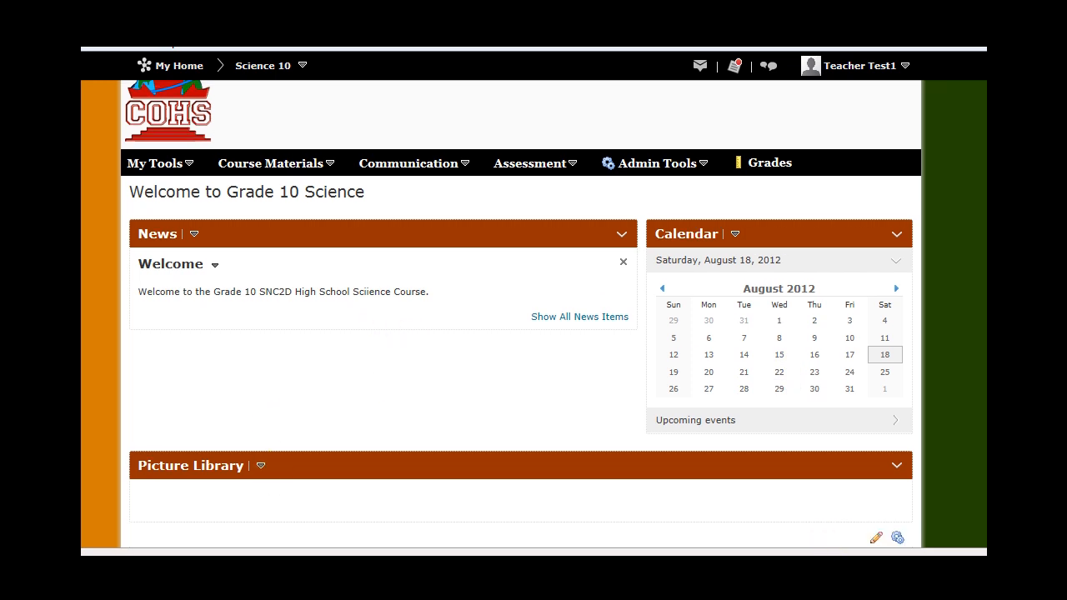
scroll(521, 333, up, 1)
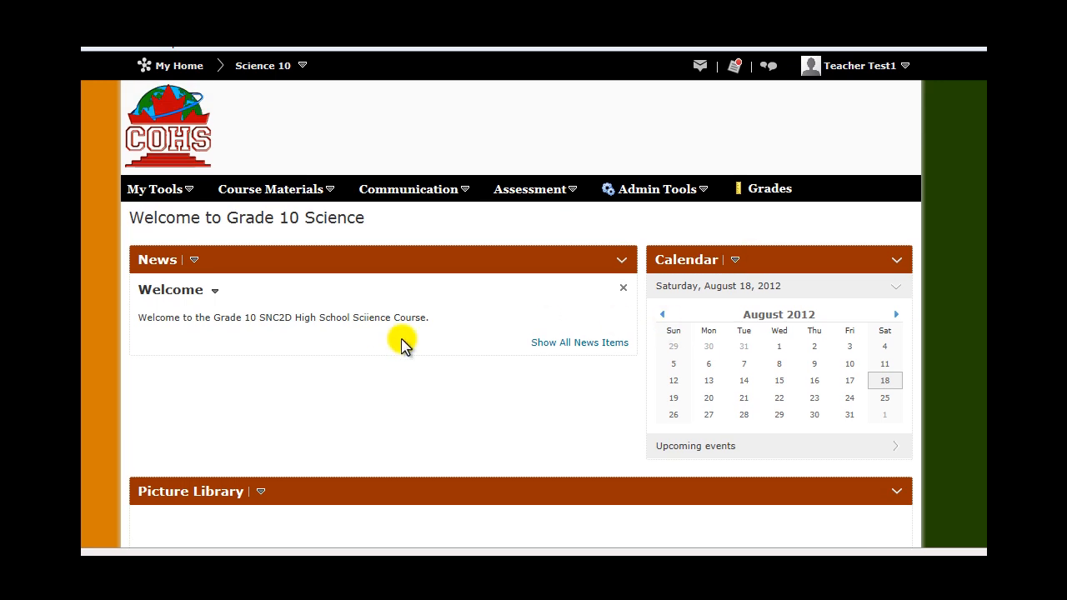